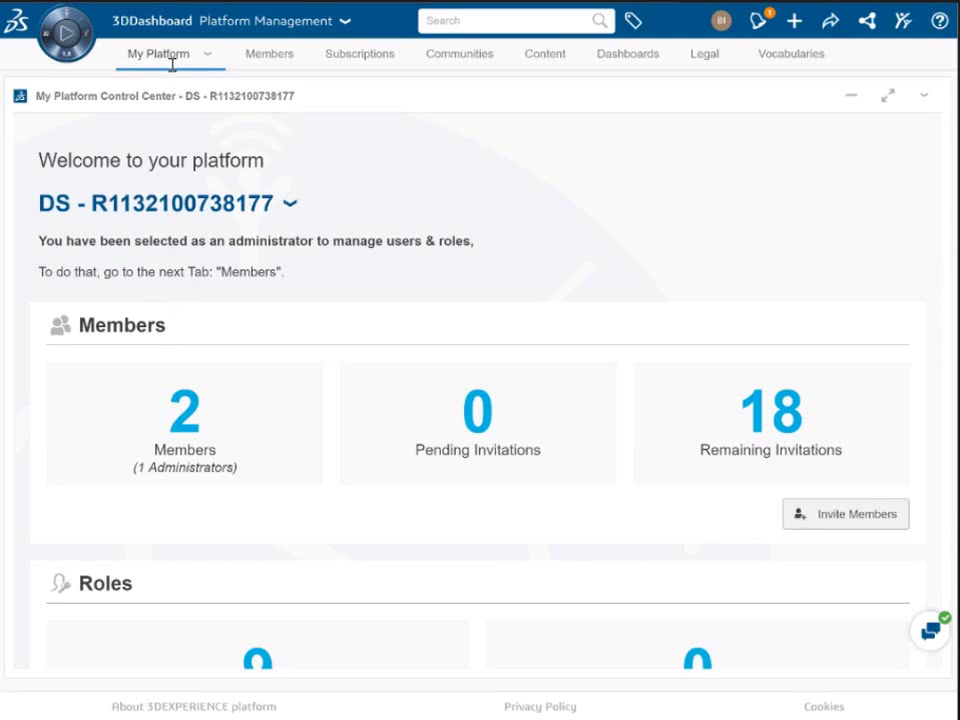
Step: Replace the platform name with 'SOLIDWORKS Business Innovation' and save it
left_click(289, 207)
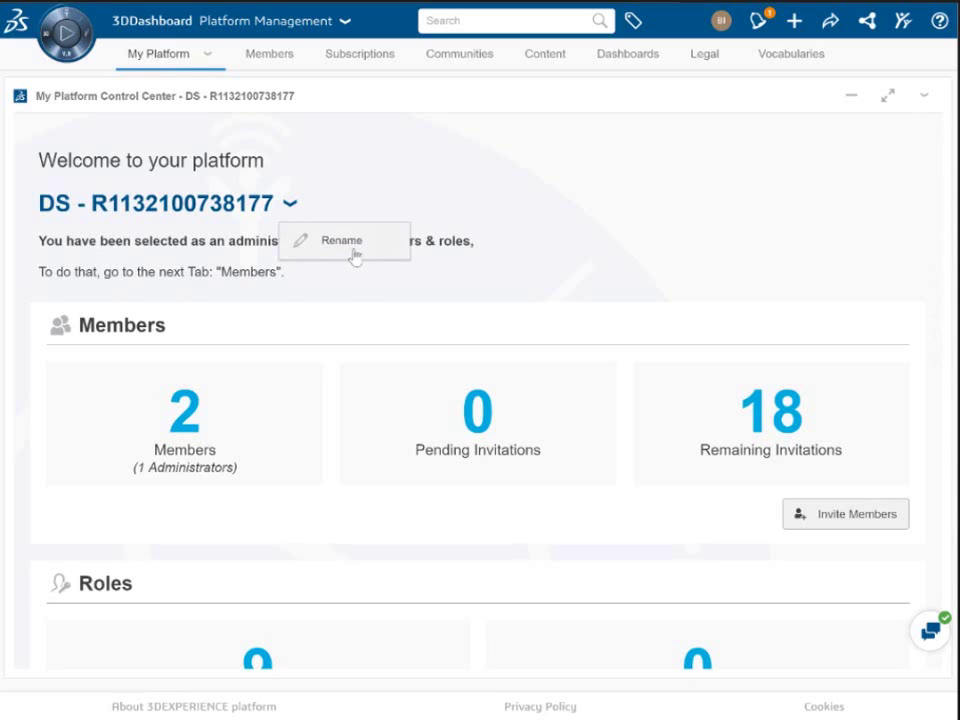
left_click(355, 256)
left_click_drag(193, 204, 127, 204)
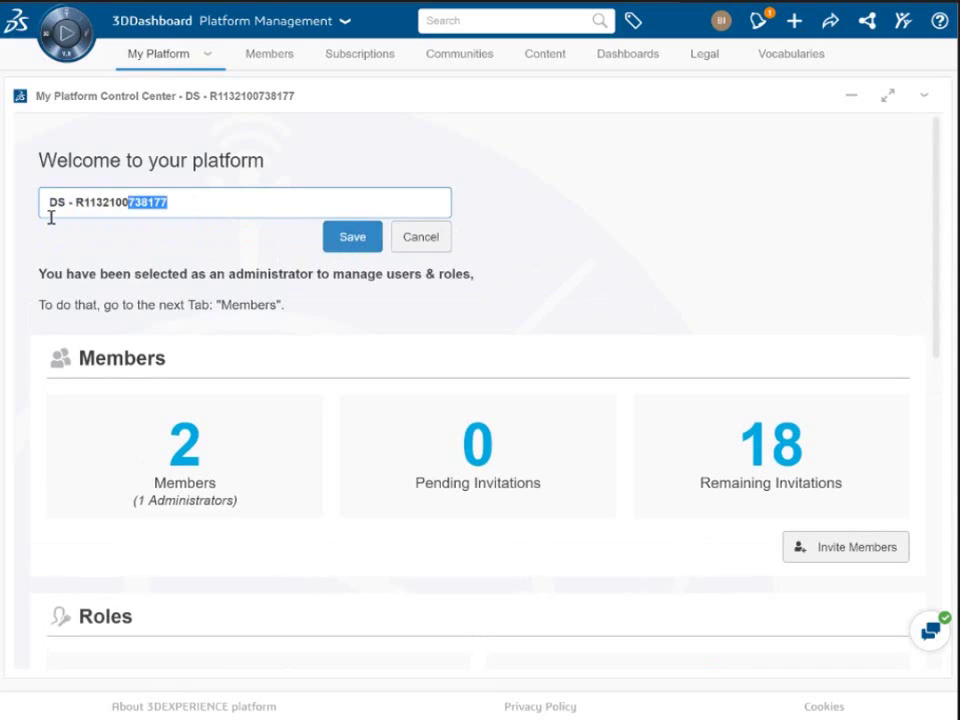
key("ctrl+a")
type("SOLIDWORKS ")
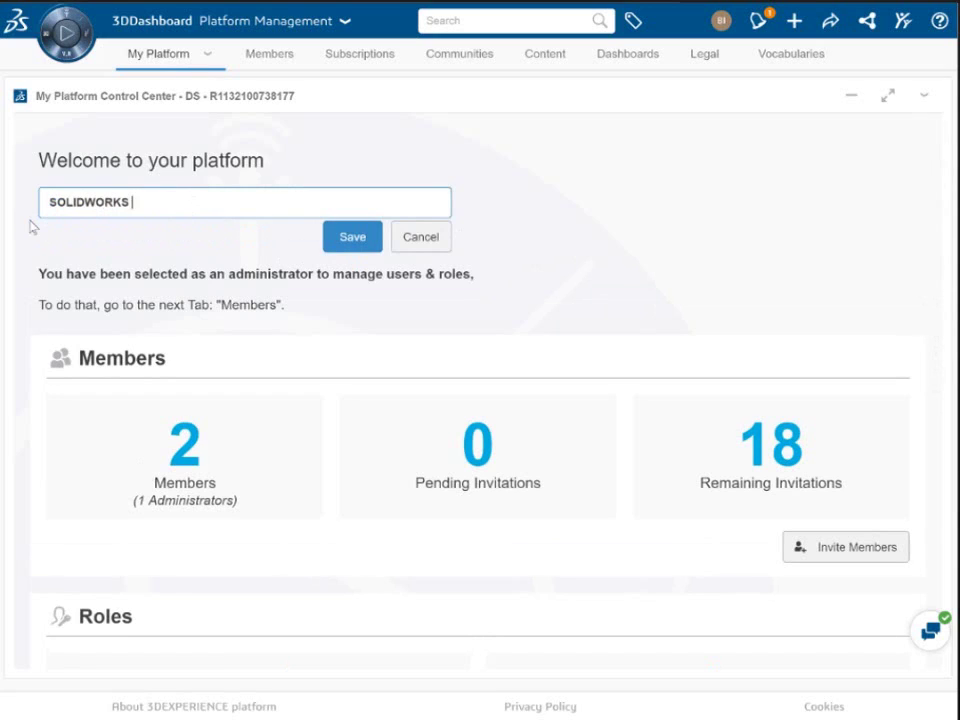
type("Business Innova")
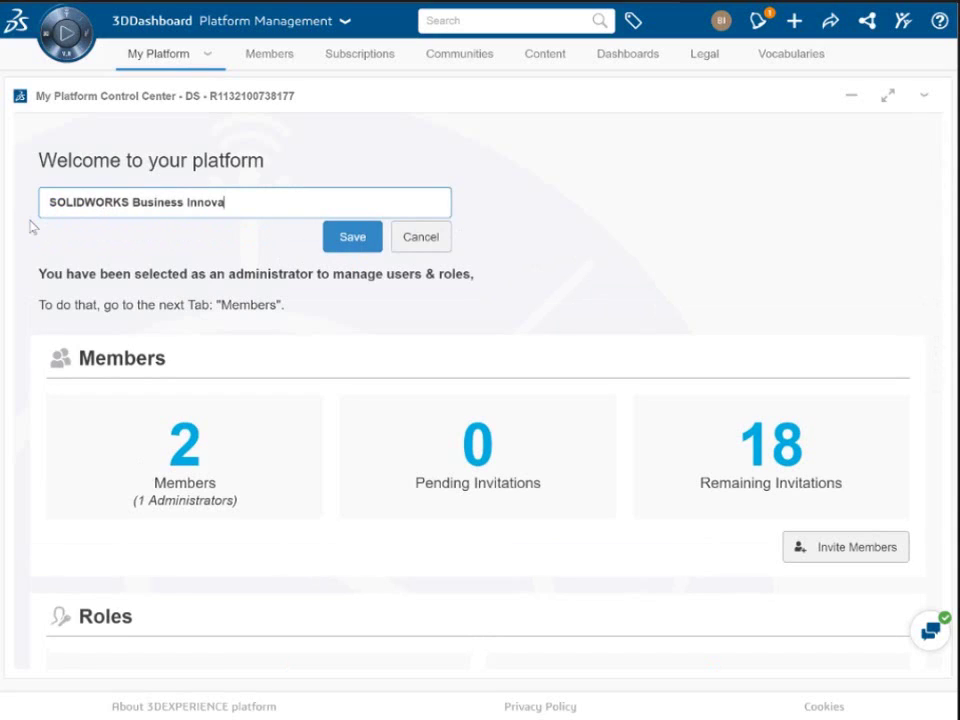
type("tion")
left_click(334, 245)
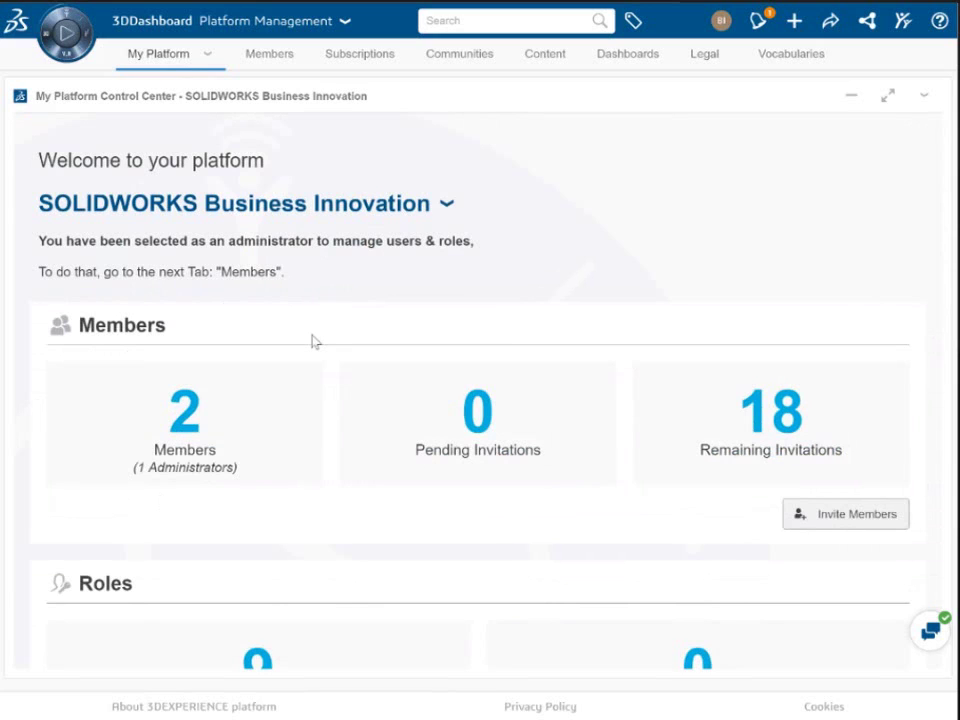
scroll(313, 342, "down", 3)
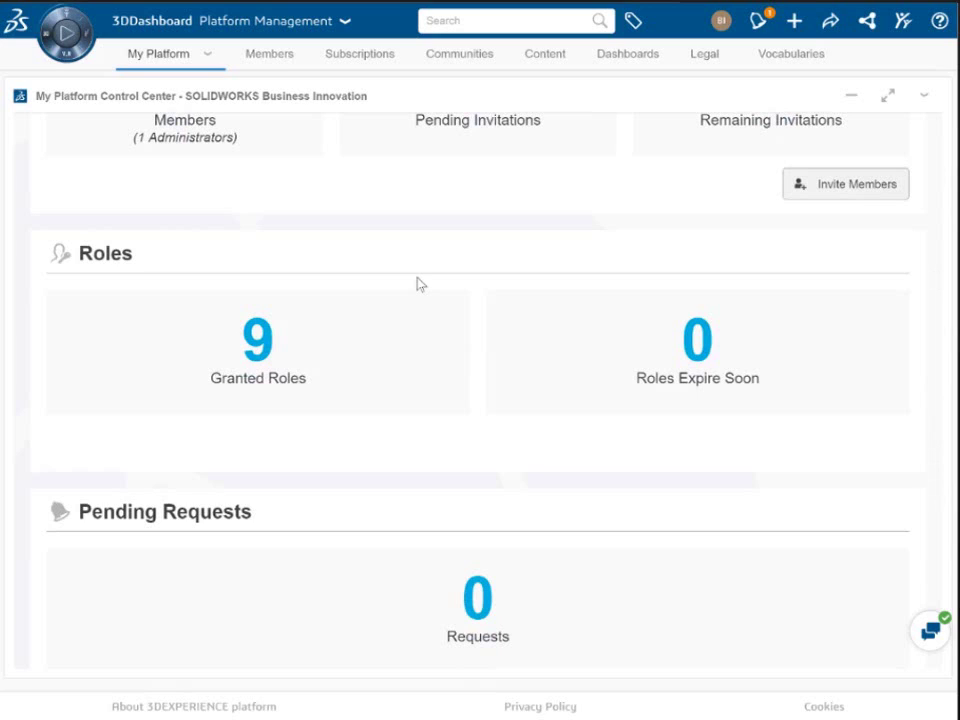
left_click(827, 186)
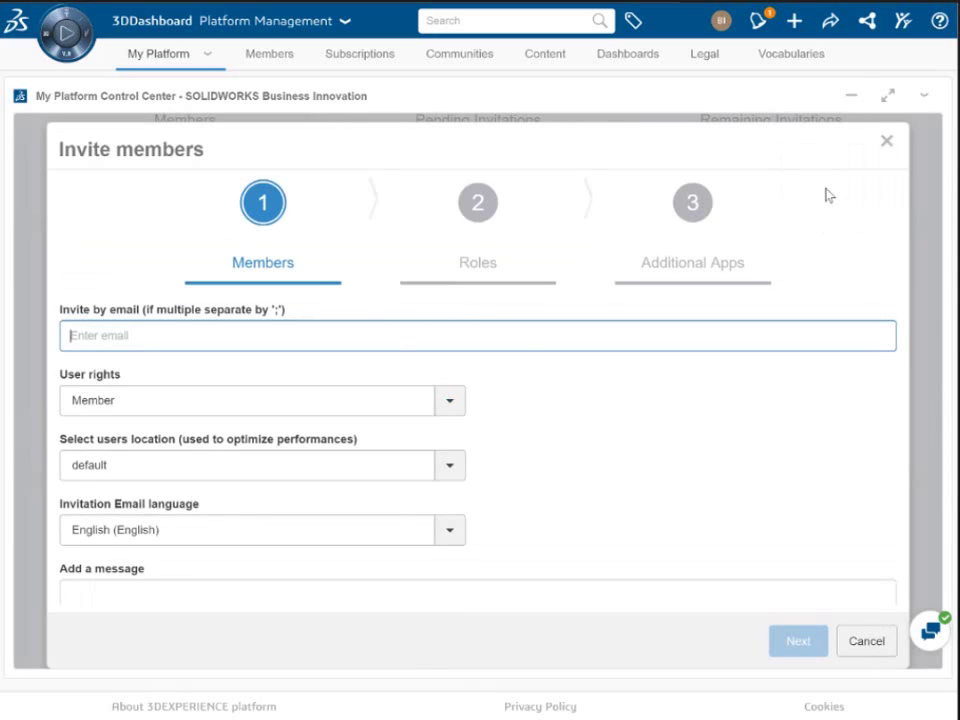
left_click(862, 641)
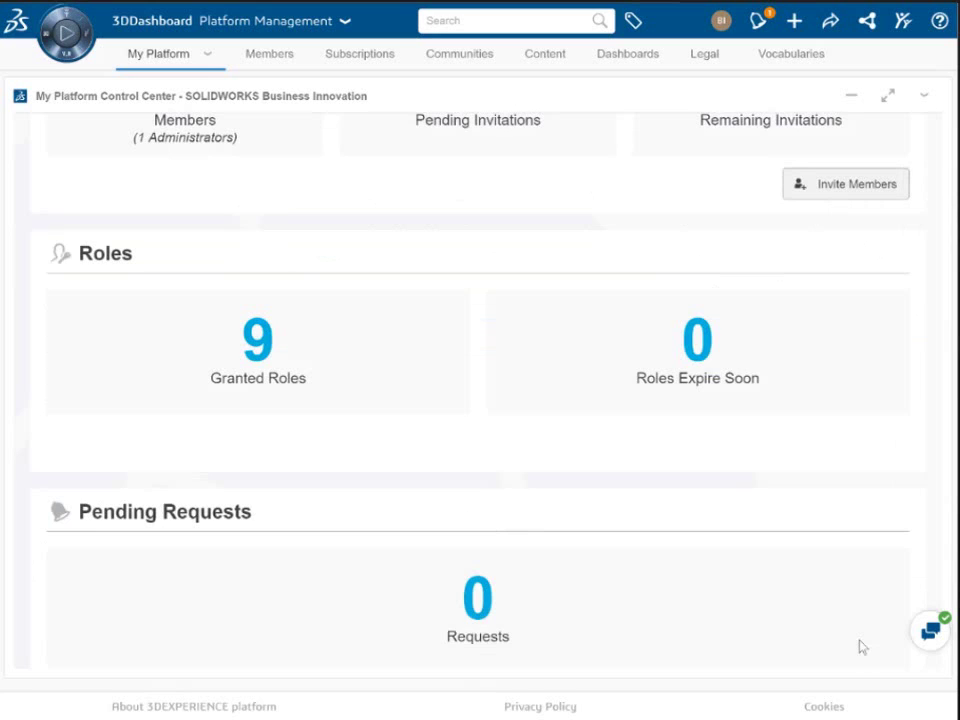
scroll(581, 516, "down", 1)
scroll(582, 516, "down", 3)
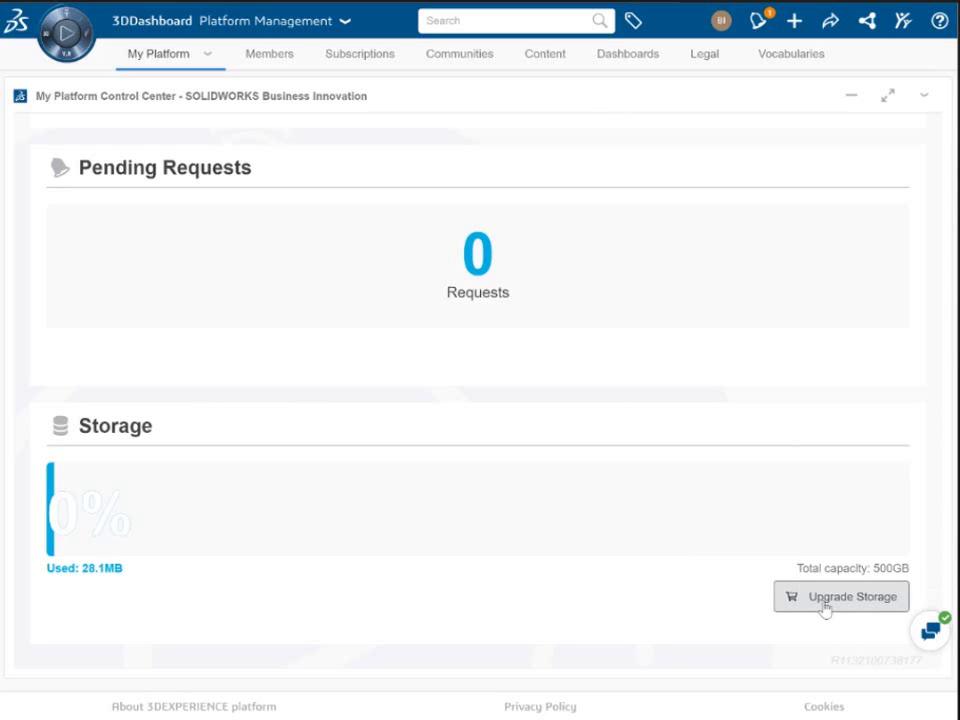
Step: Switch to the Members Control Center to see members, roles and additional apps
left_click(270, 55)
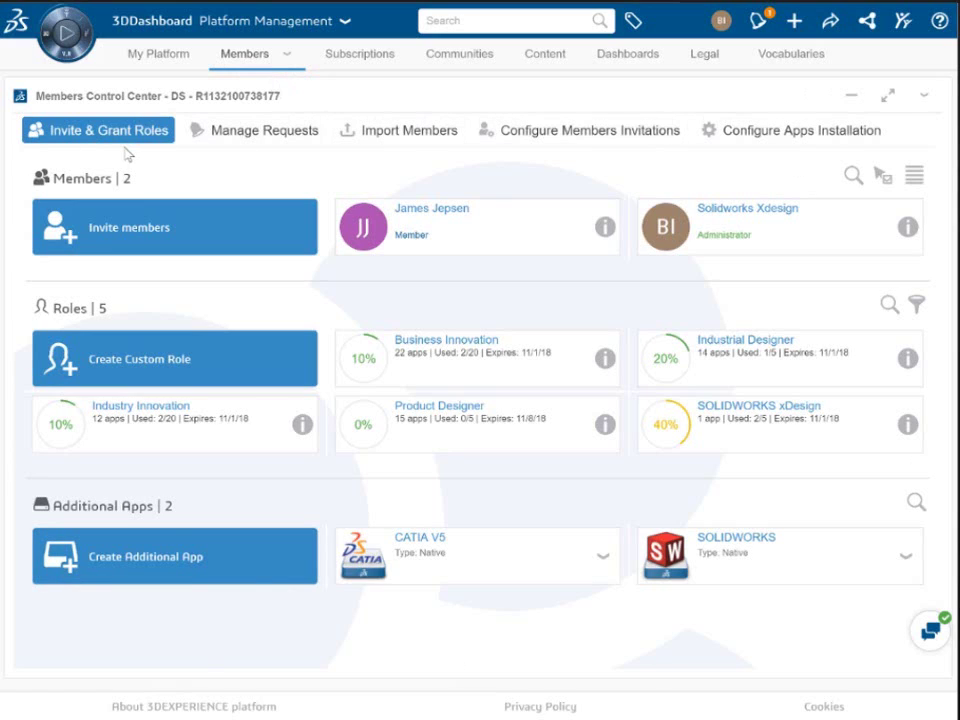
Step: Invite the new member's e-mail with Member rights, New York location and English invitation
left_click(126, 249)
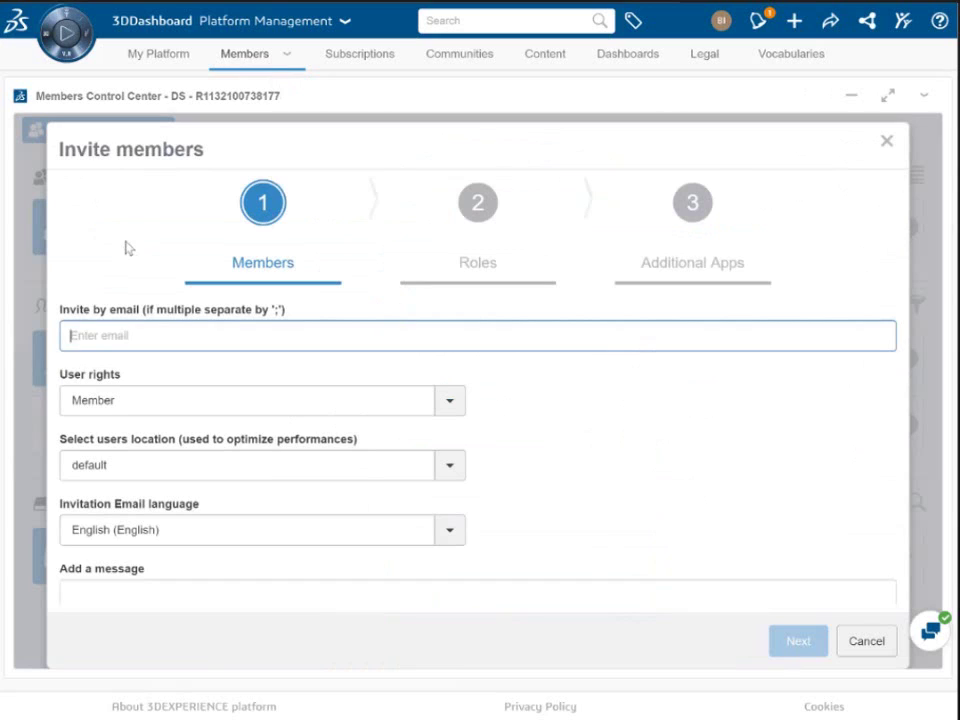
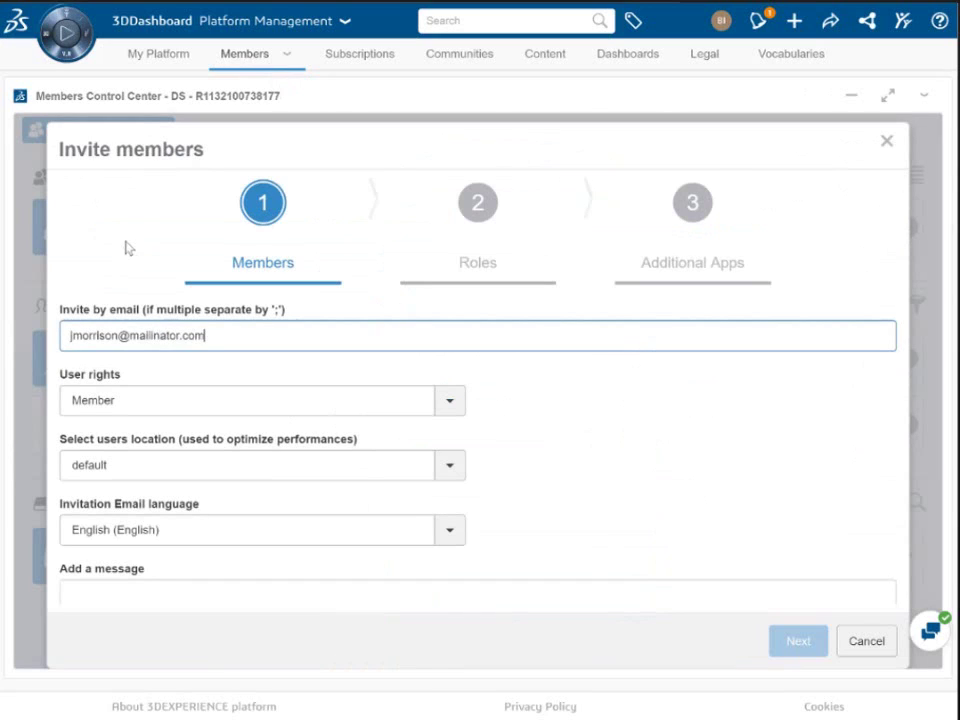
left_click(449, 401)
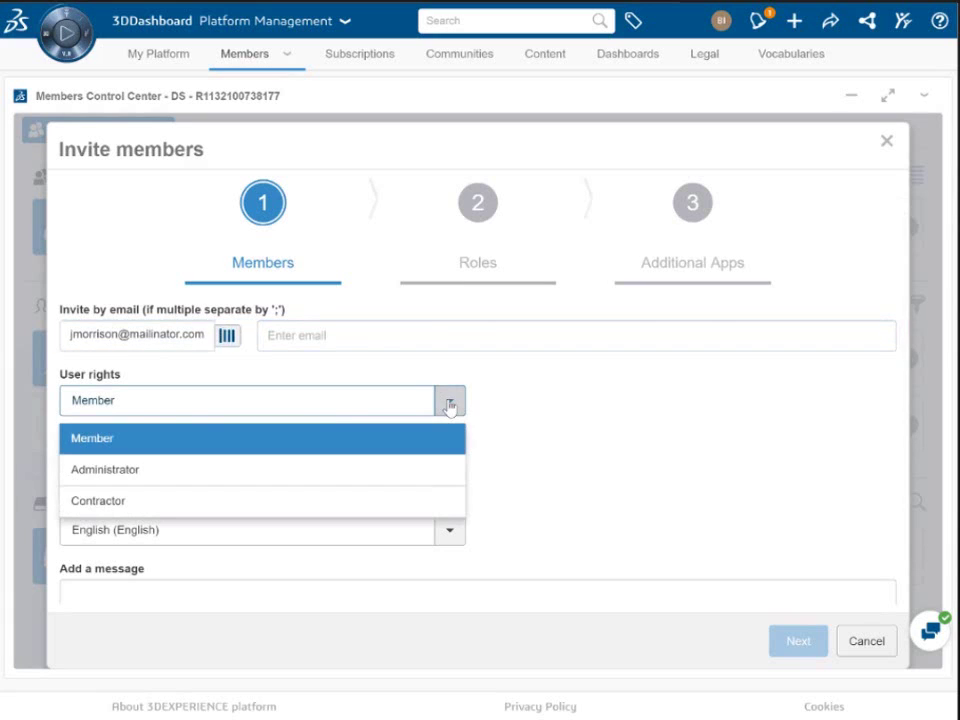
left_click(99, 446)
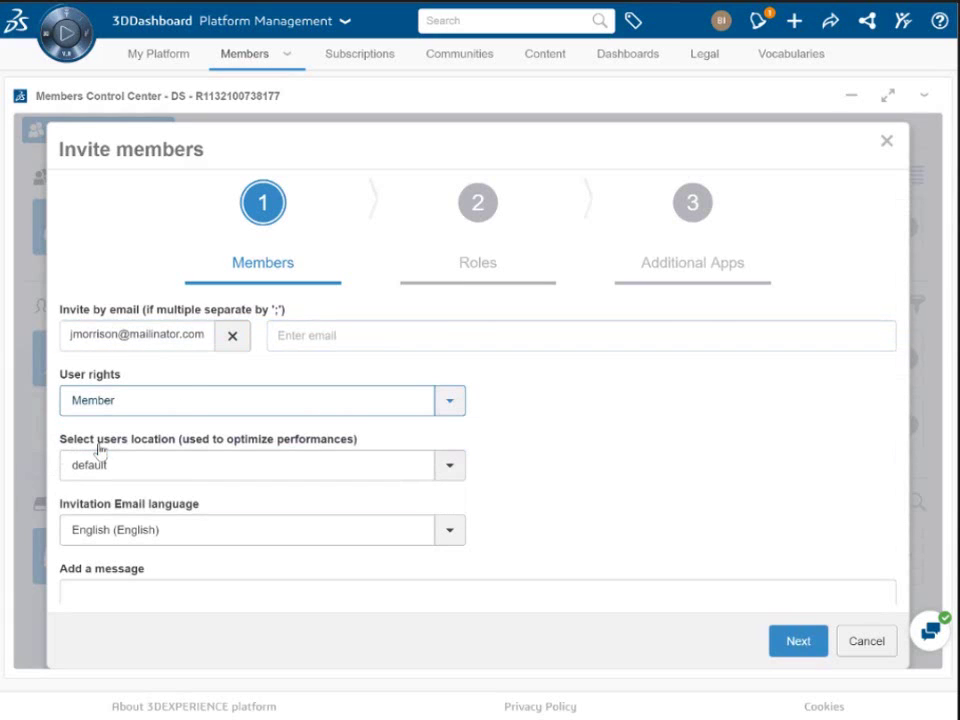
left_click(451, 478)
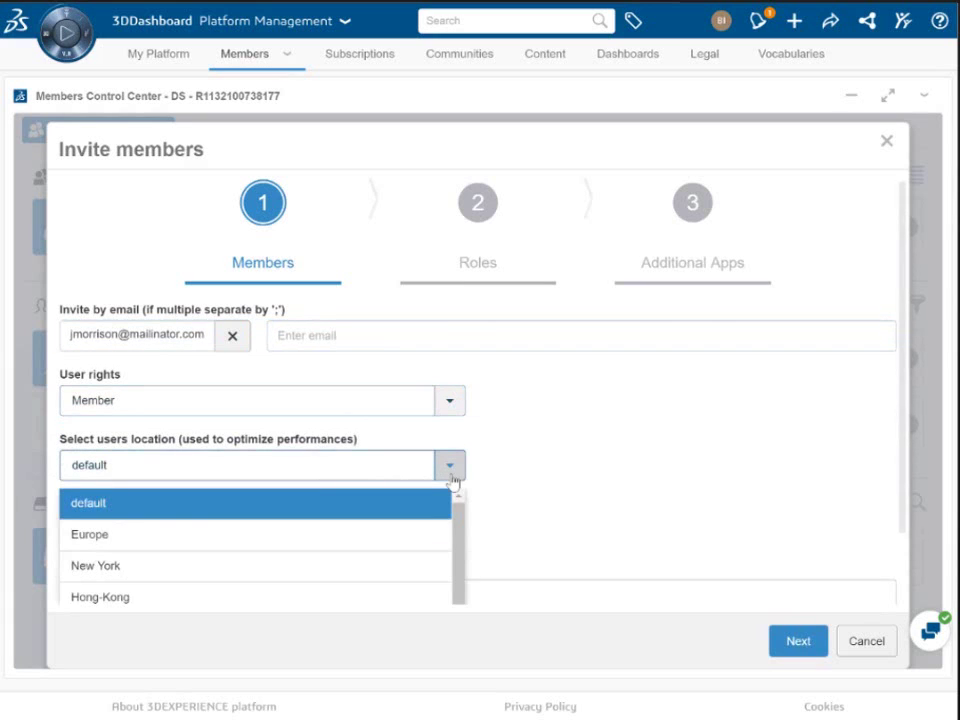
left_click(137, 572)
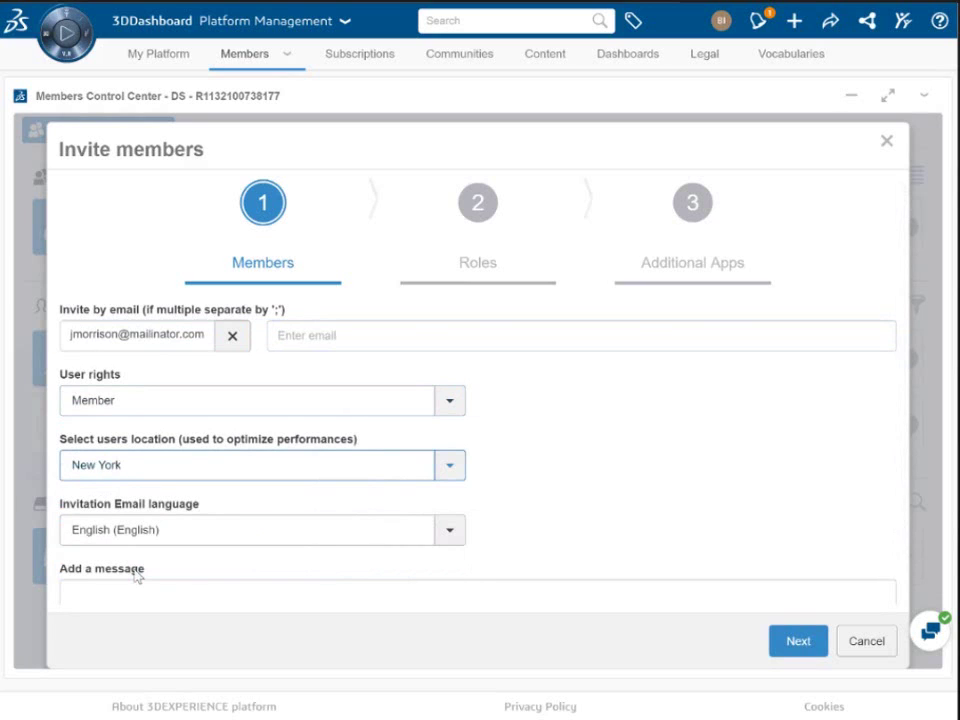
left_click(451, 536)
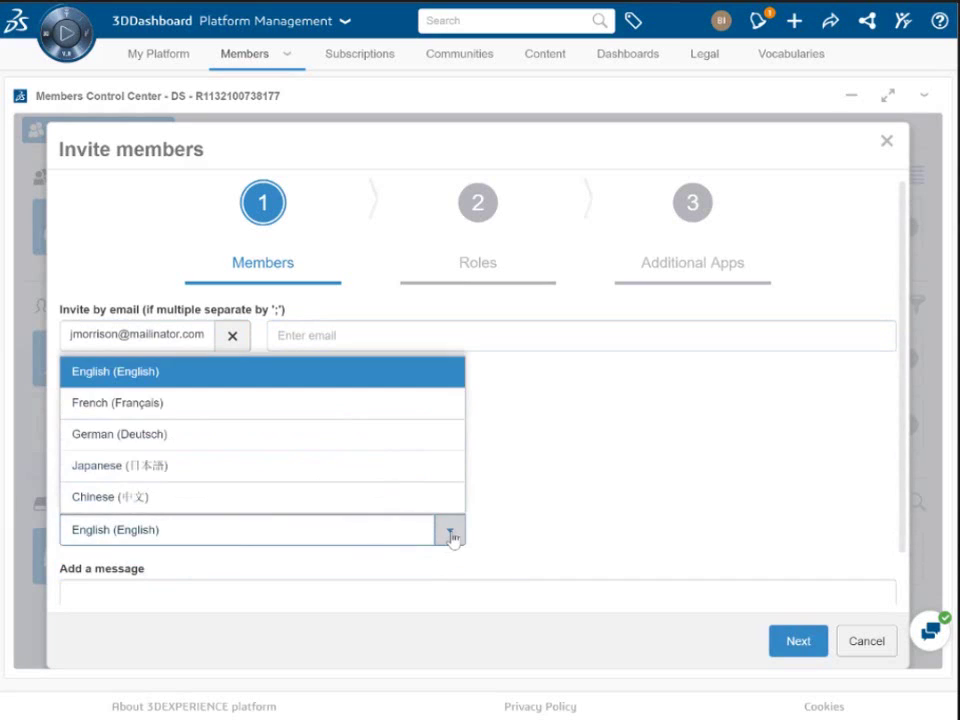
left_click(176, 386)
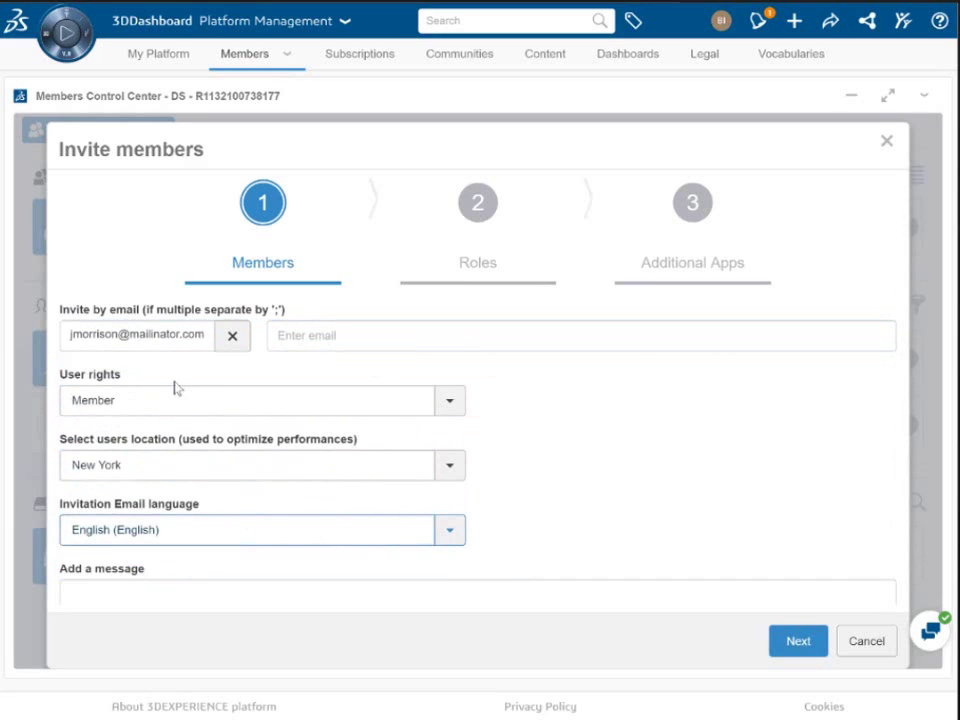
left_click(790, 643)
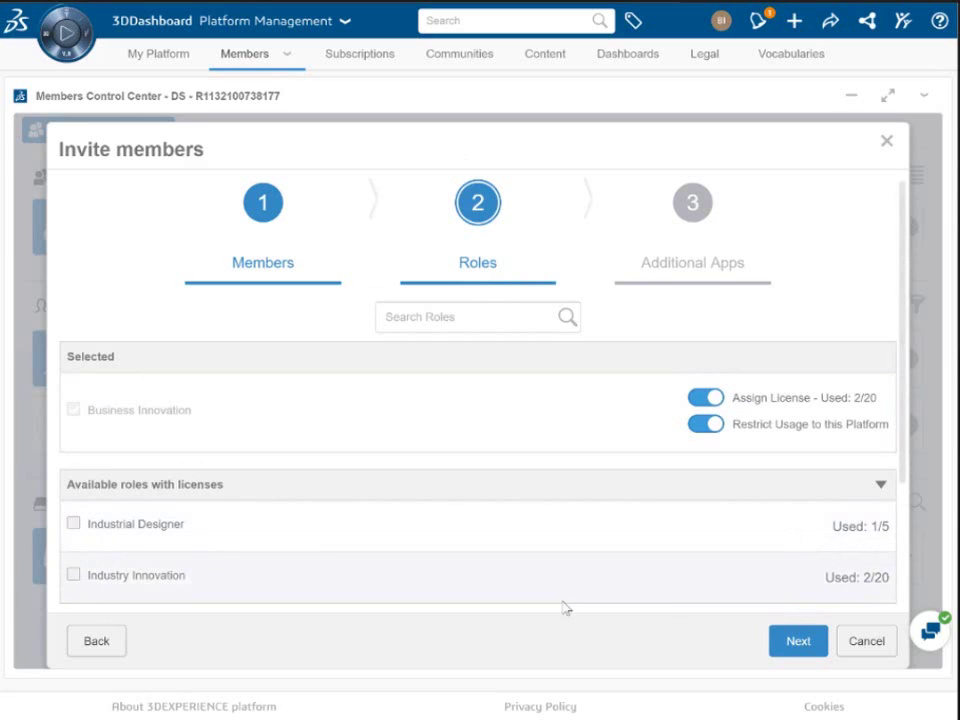
Step: Keep the Business Innovation role and advance to the Additional Apps step
left_click(797, 641)
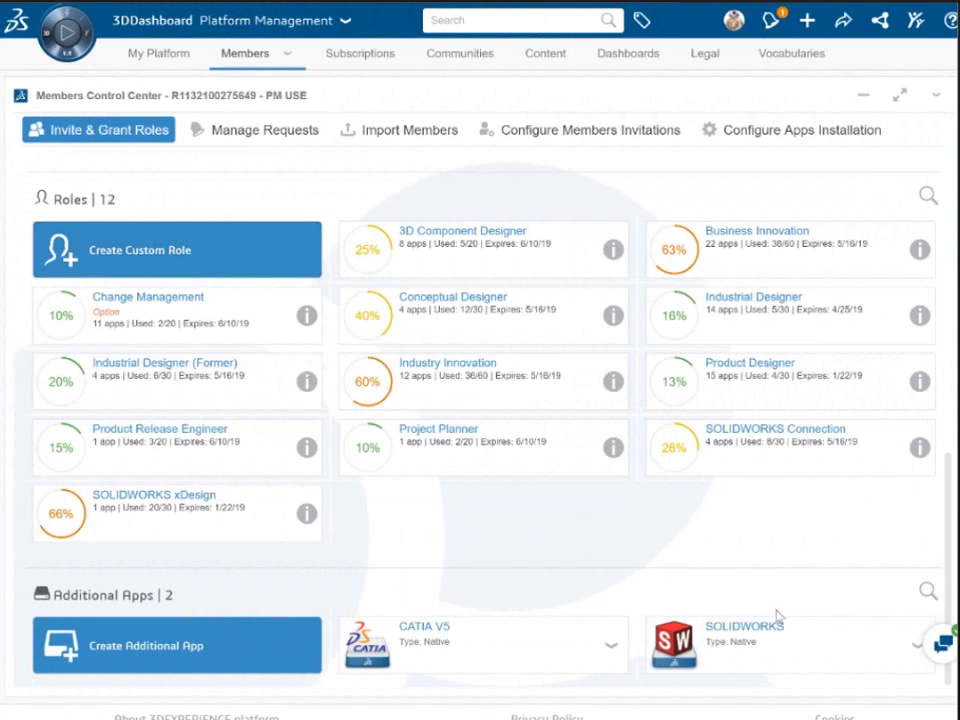
Step: Edit the SOLIDWORKS app card and enable Available to all members
left_click(914, 647)
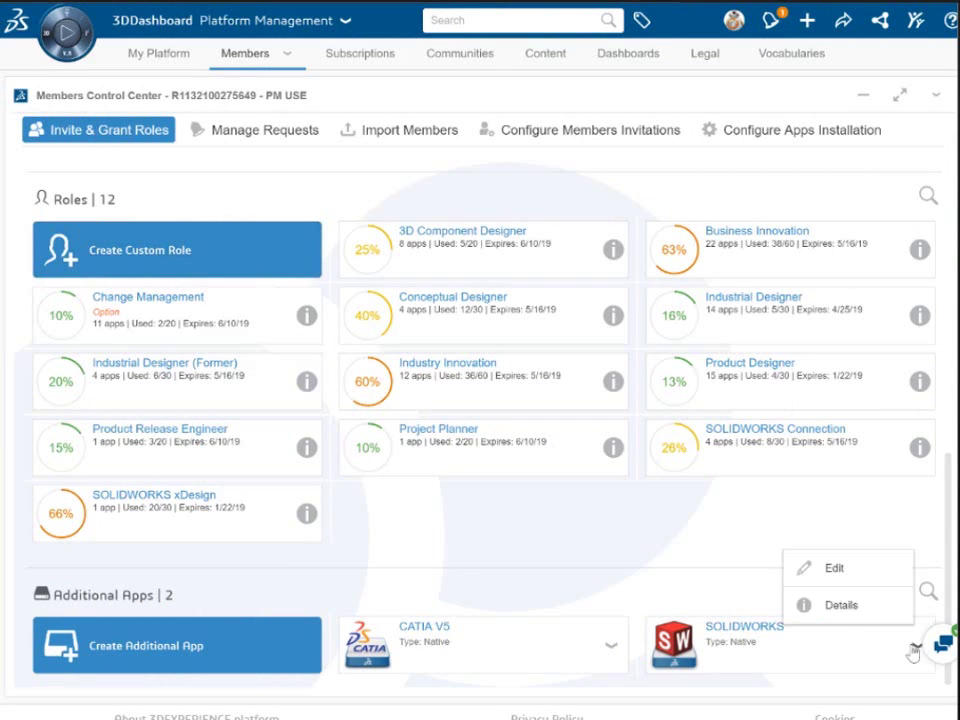
left_click(852, 572)
scroll(442, 538, "down", 1)
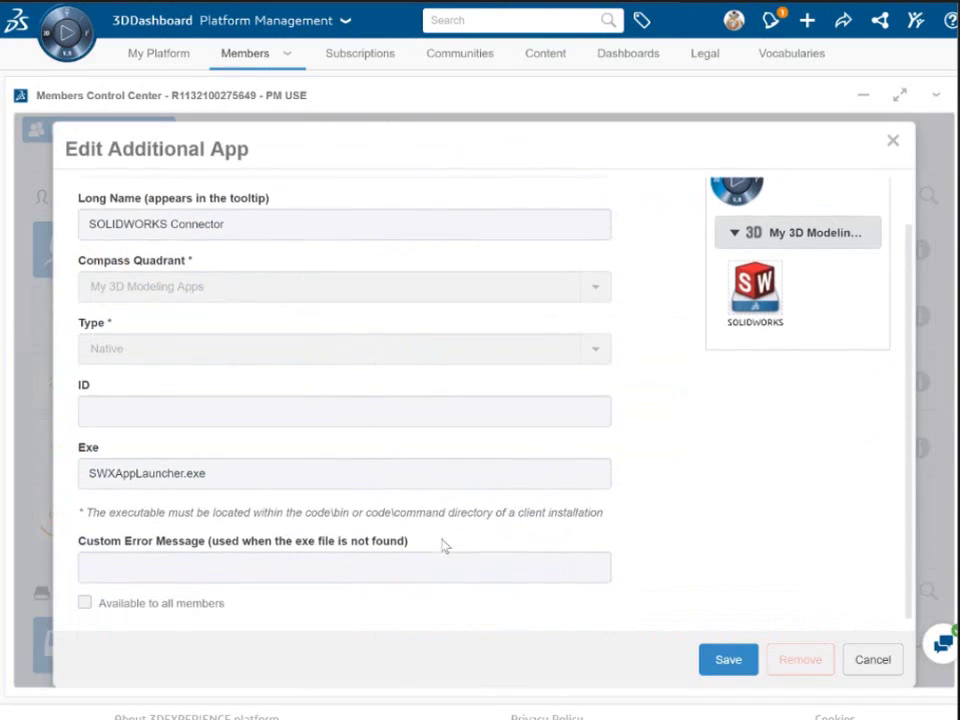
left_click(85, 602)
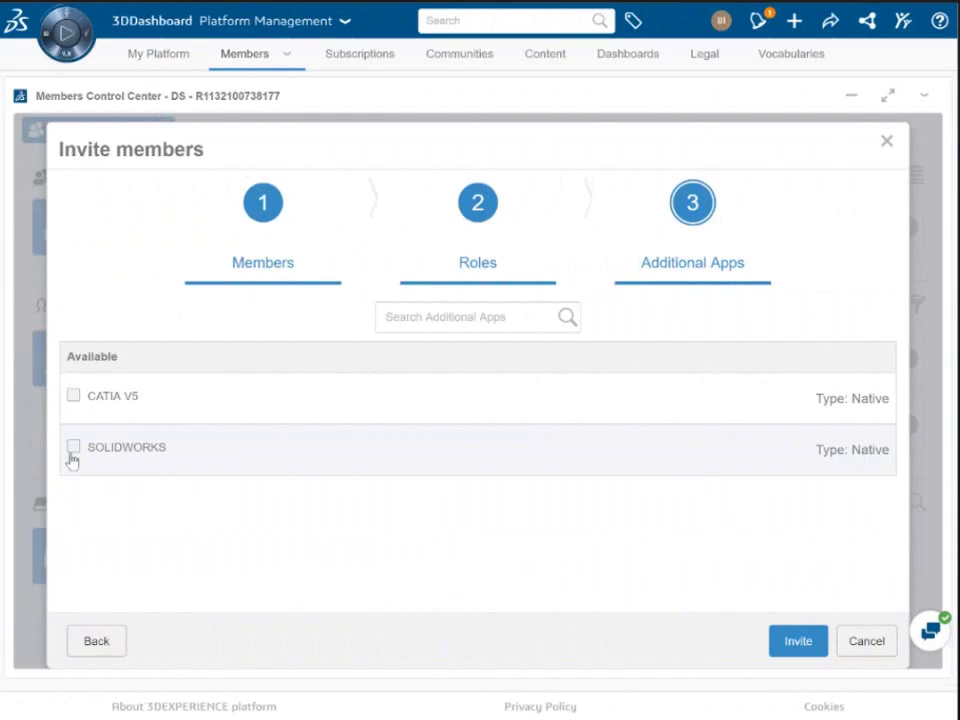
Step: Grant the invitee the SOLIDWORKS app and send the invitation
left_click(73, 448)
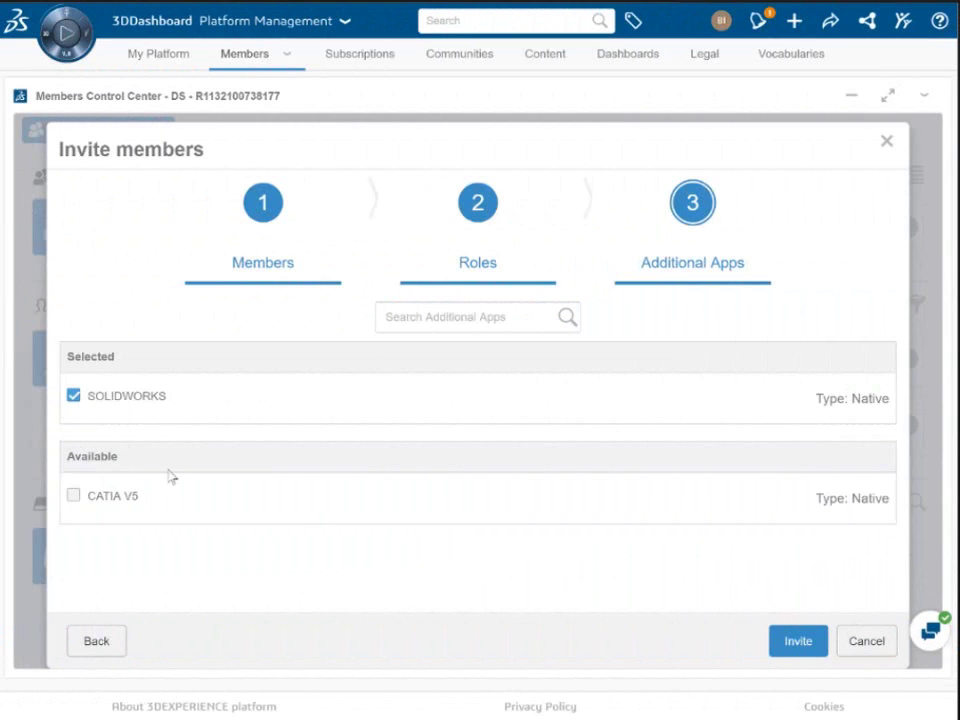
left_click(795, 640)
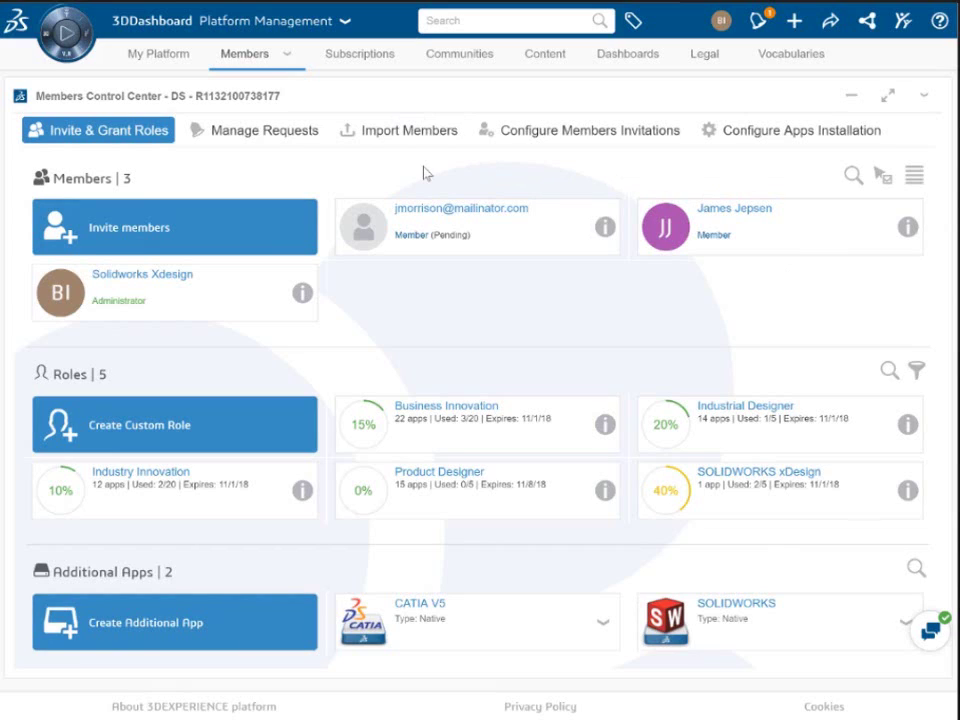
Step: Search the members list for the invitee's username
left_click(852, 176)
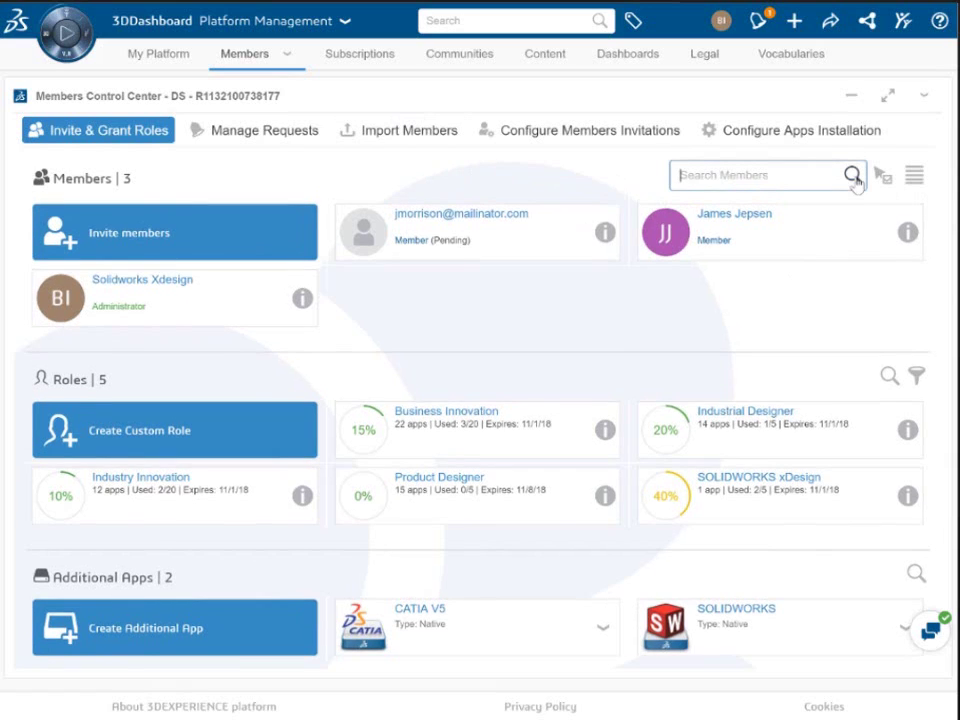
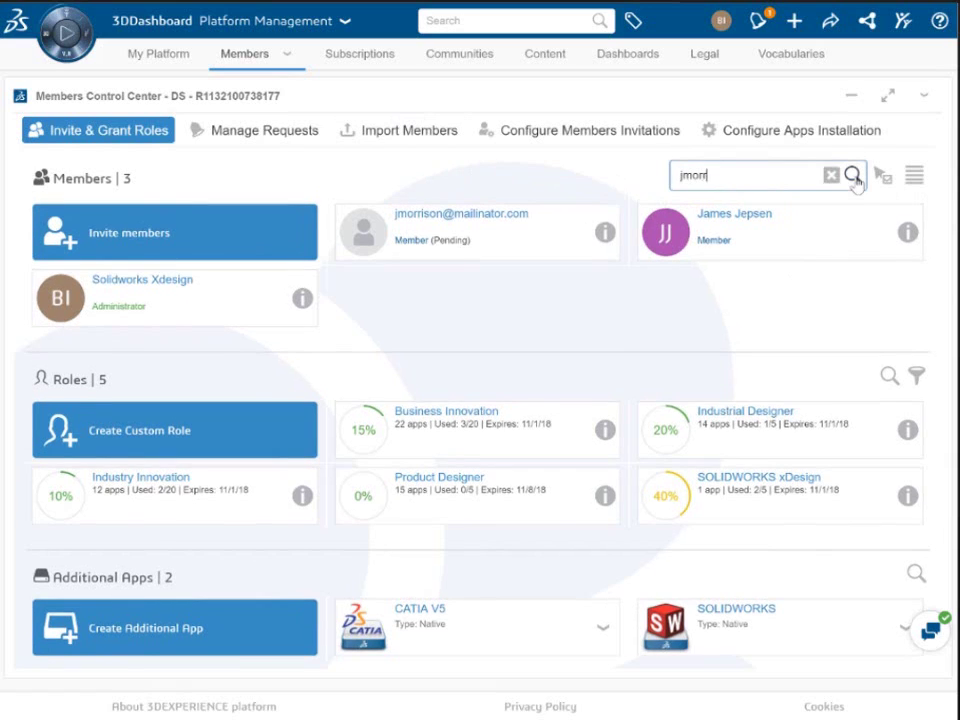
key("Return")
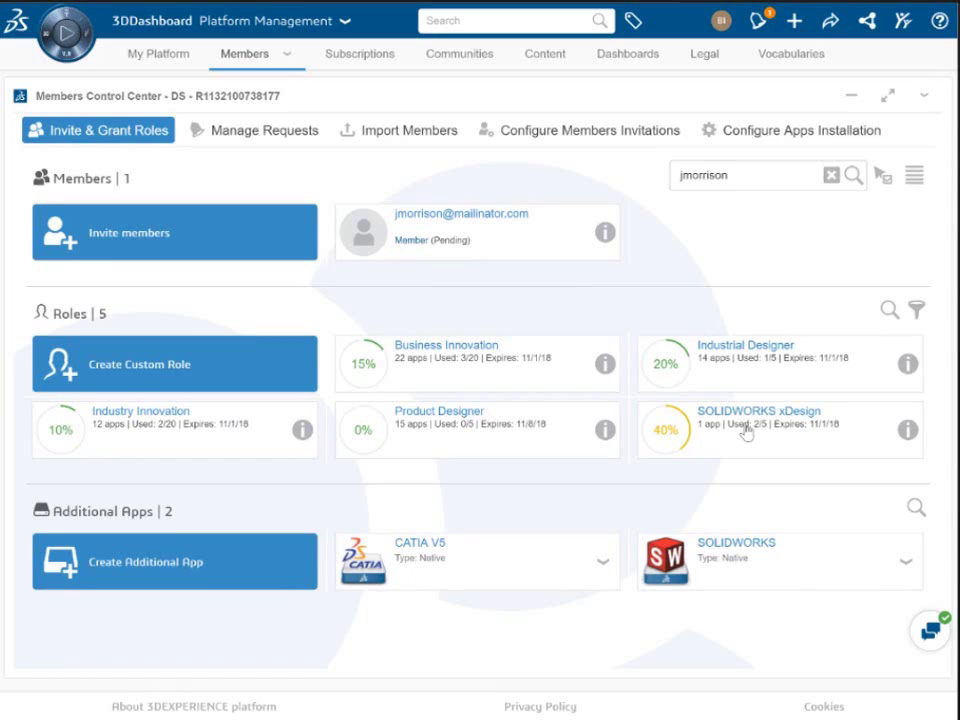
Step: Grant the pending member Industrial Designer (with dependent roles) and SOLIDWORKS xDesign, then clear the search
left_click(731, 386)
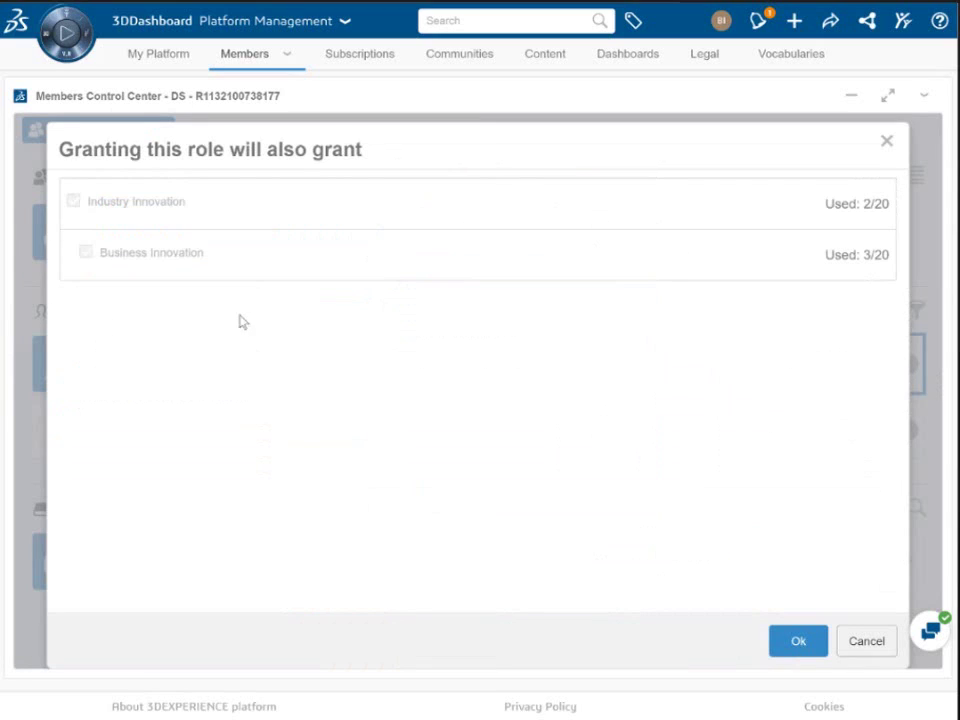
left_click(795, 642)
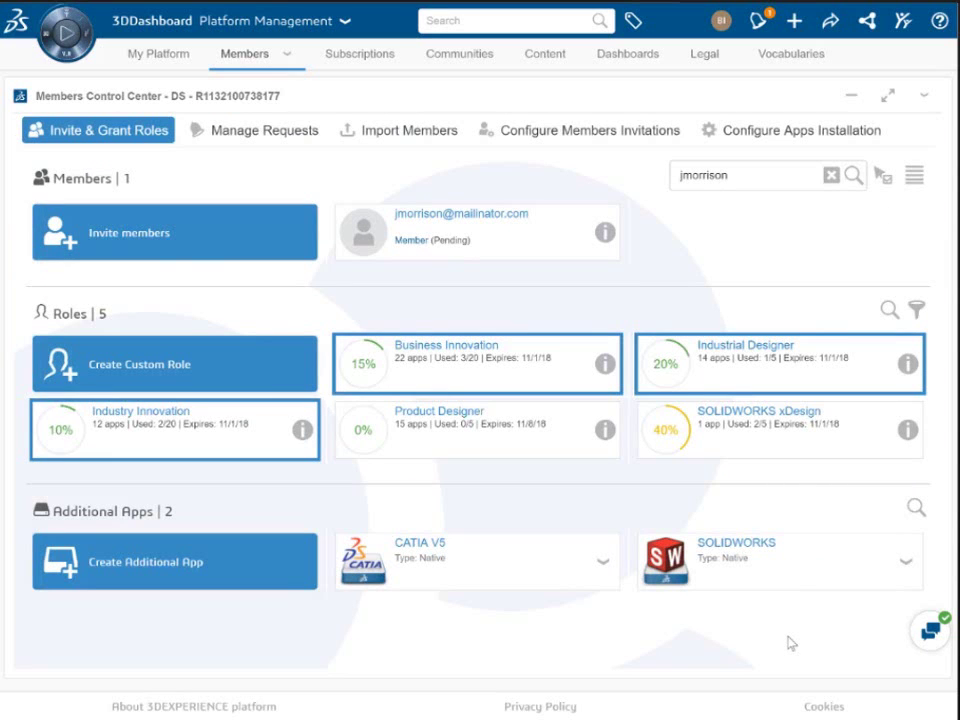
left_click(760, 447)
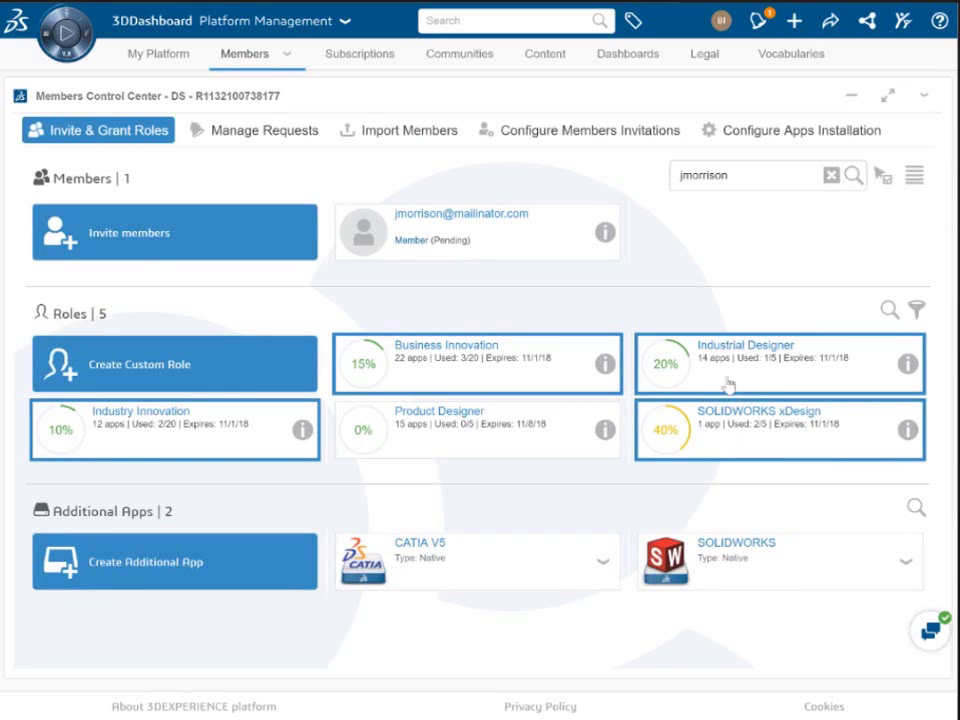
left_click_drag(724, 384, 482, 294)
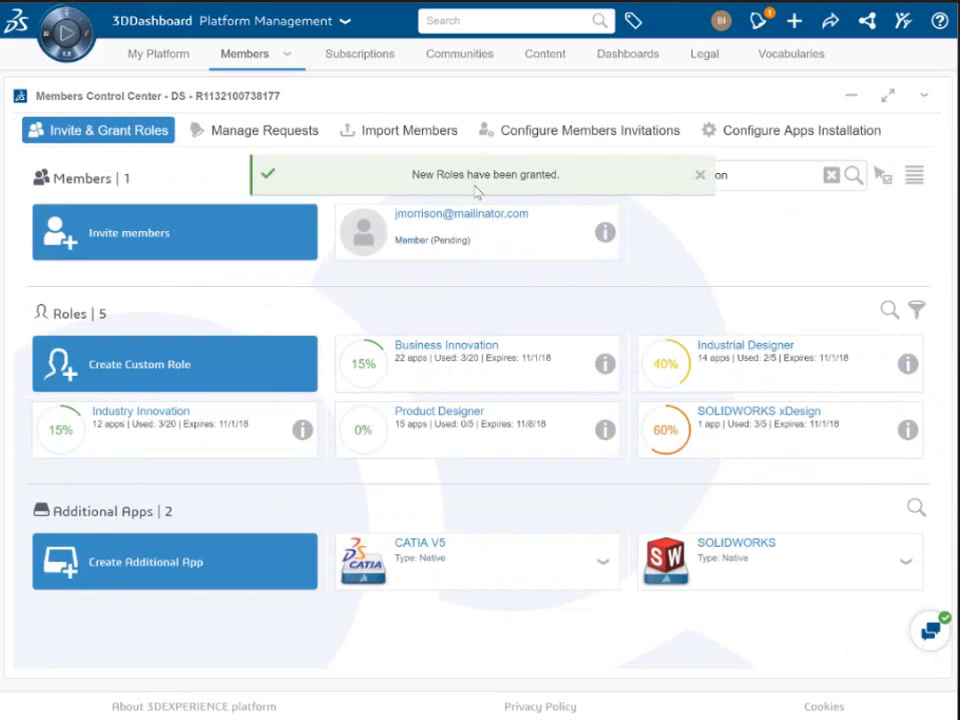
left_click(700, 175)
left_click(831, 175)
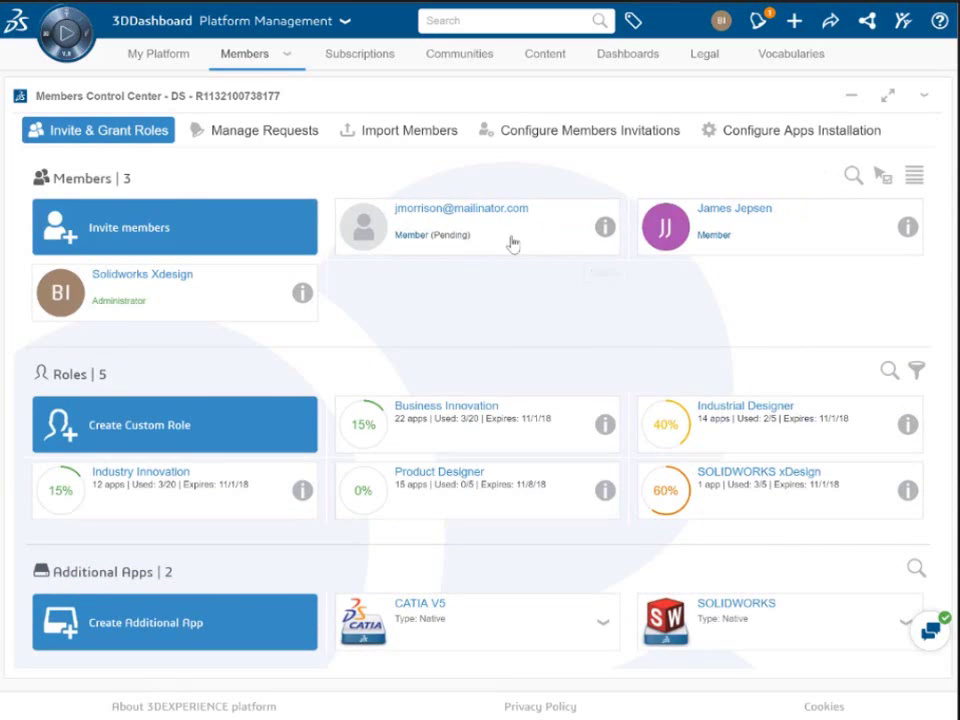
Step: Grant both non-admin members Industrial Designer, then view the pending member's details
left_click_drag(520, 228, 478, 216)
left_click(762, 244)
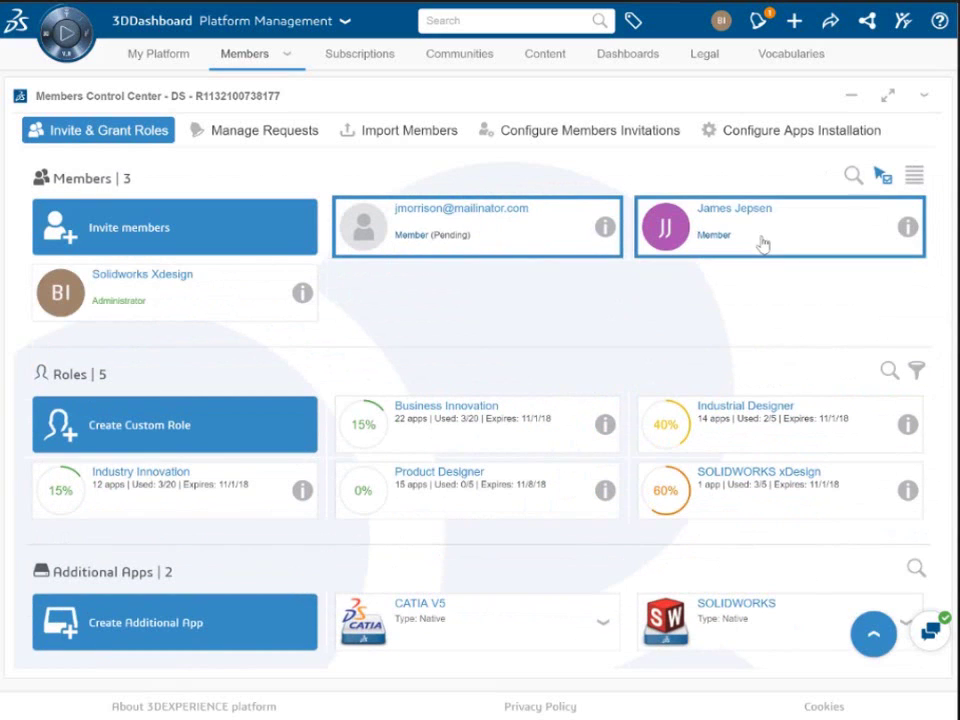
left_click_drag(762, 244, 762, 370)
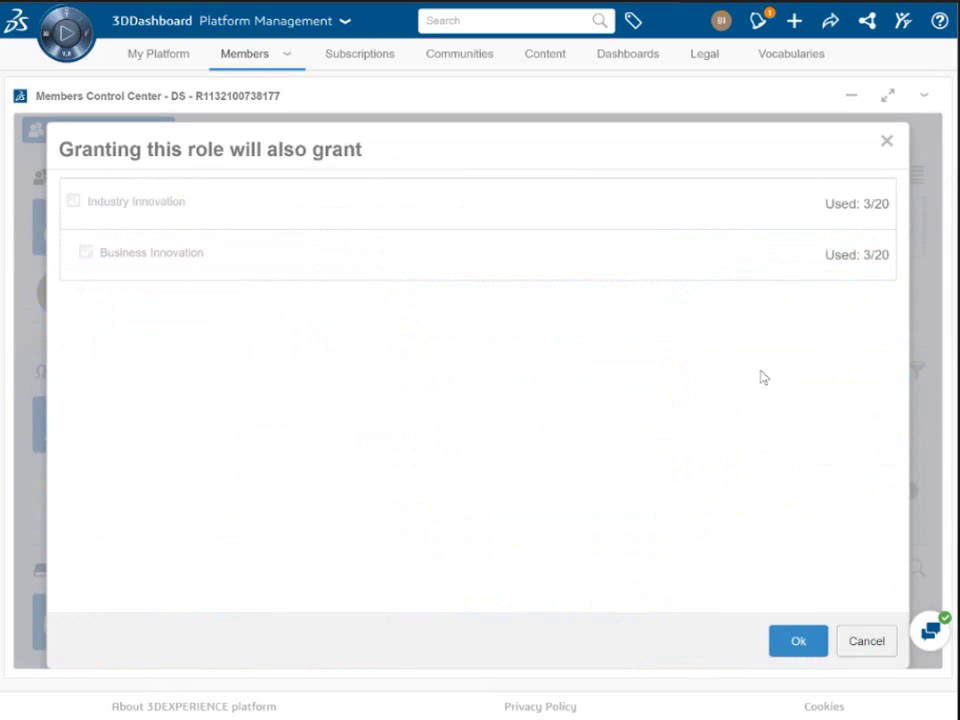
left_click(795, 641)
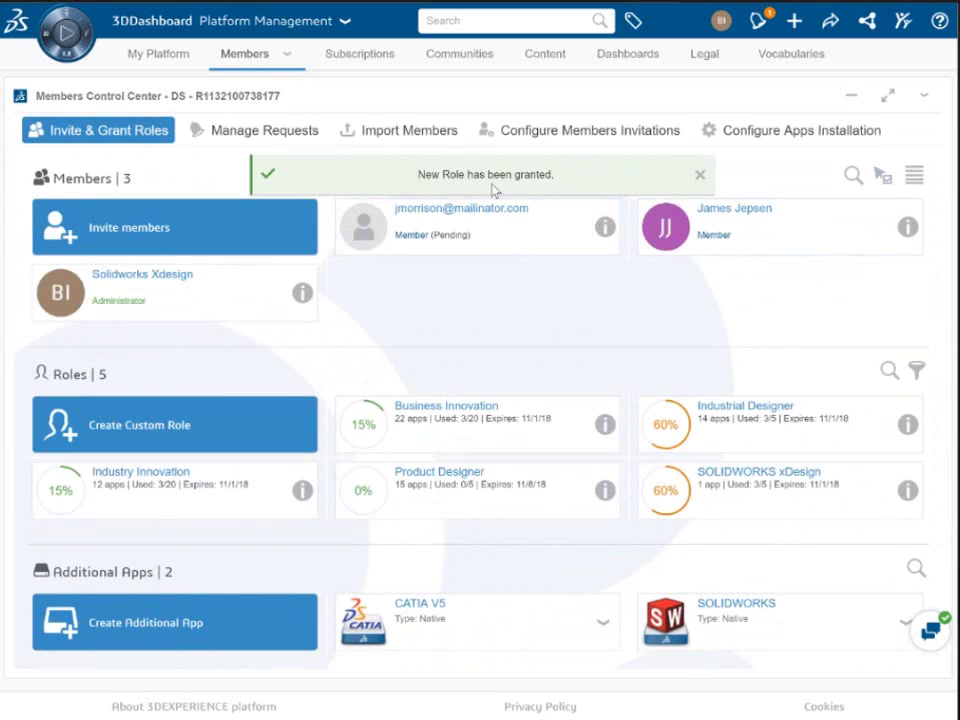
left_click(604, 226)
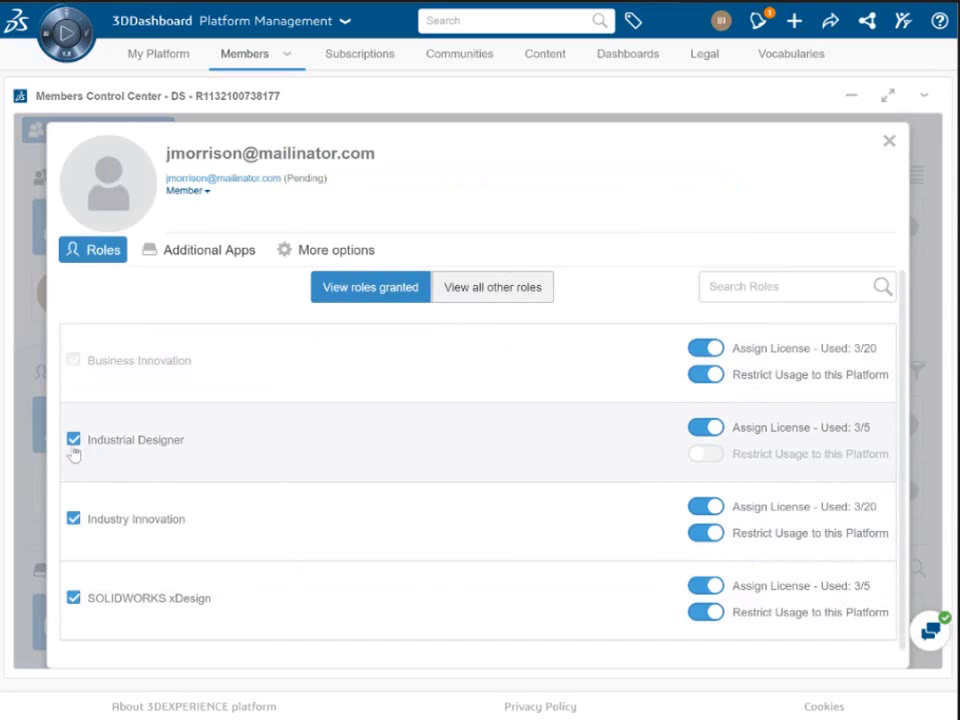
Step: Remove Industrial Designer from the pending member and view their granted additional apps
left_click(73, 445)
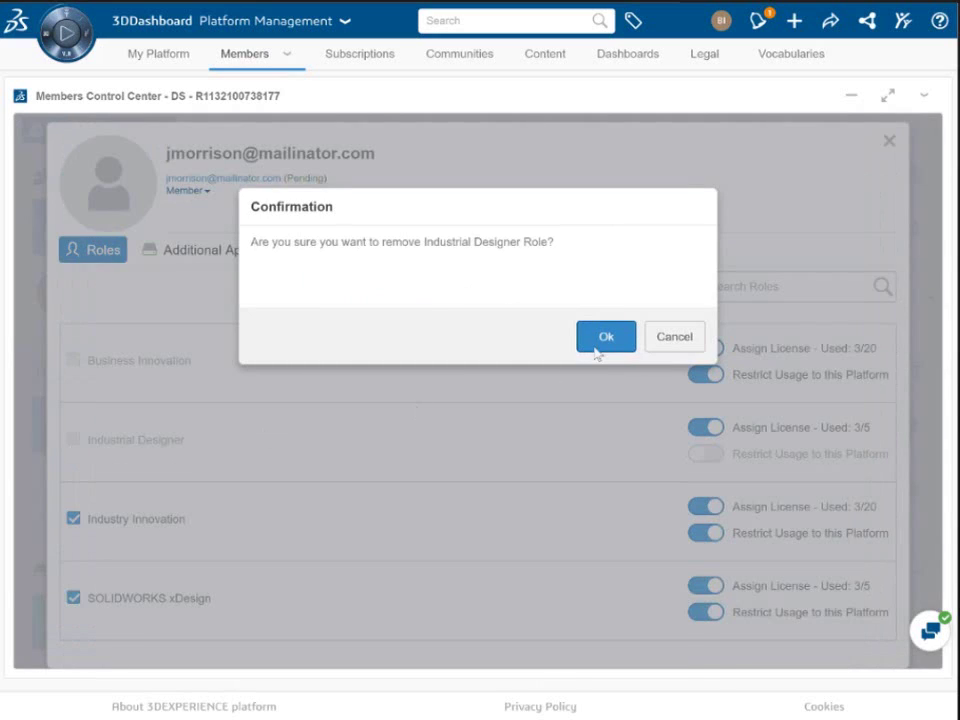
left_click(596, 347)
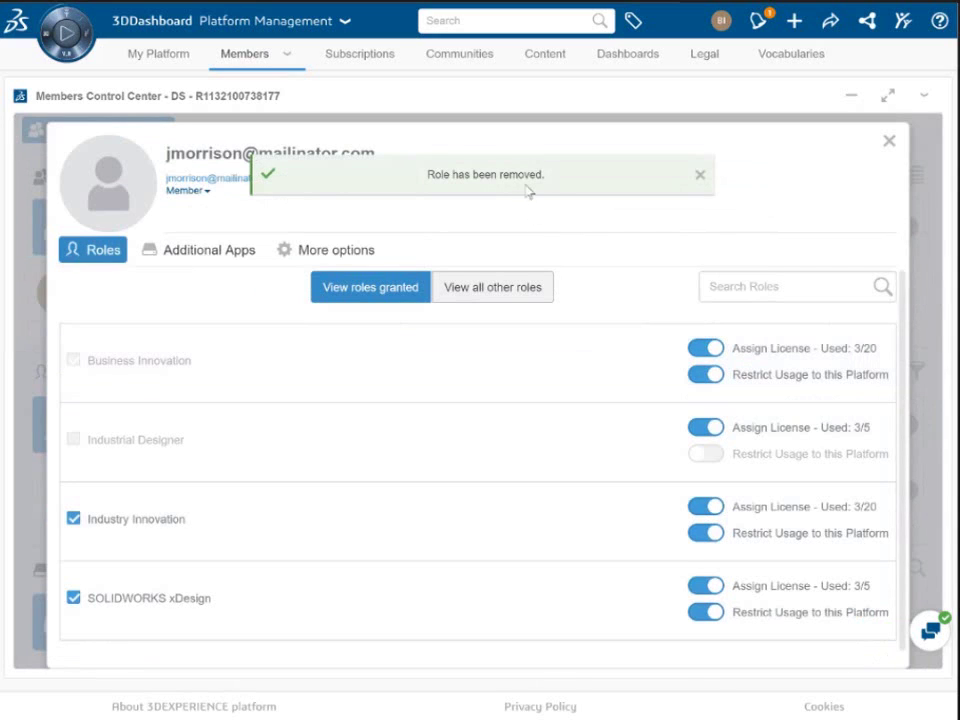
left_click(890, 143)
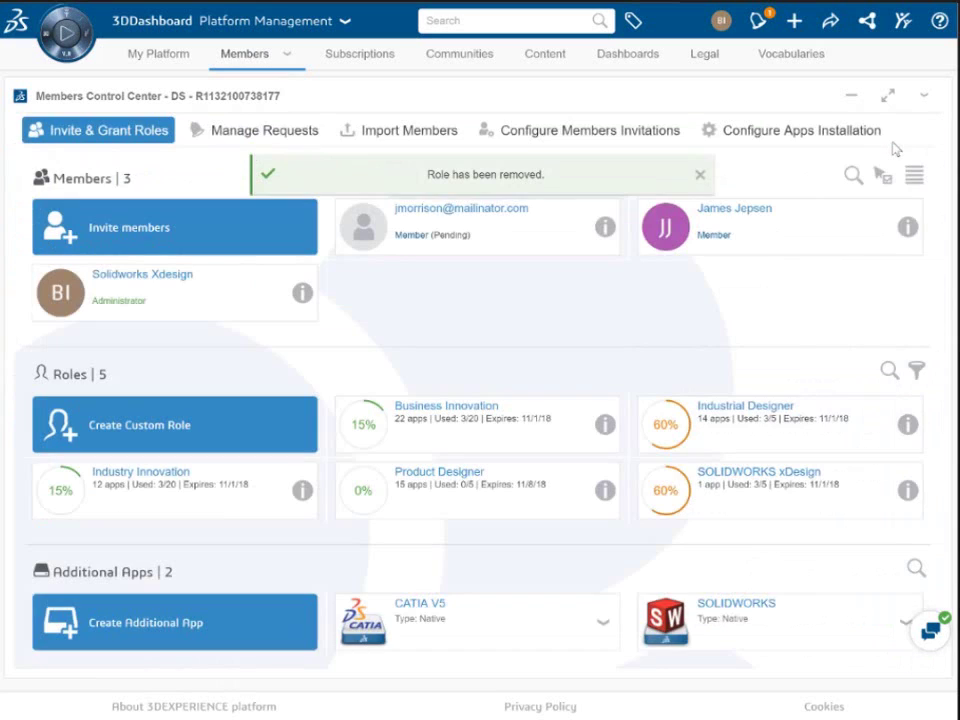
left_click(605, 228)
left_click(486, 294)
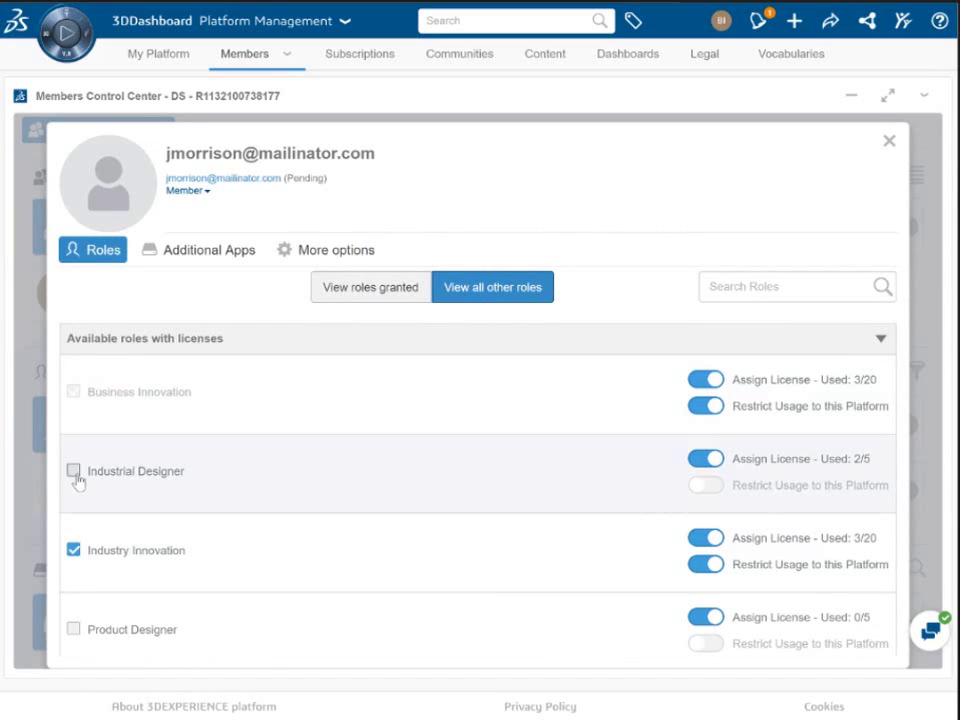
left_click(203, 259)
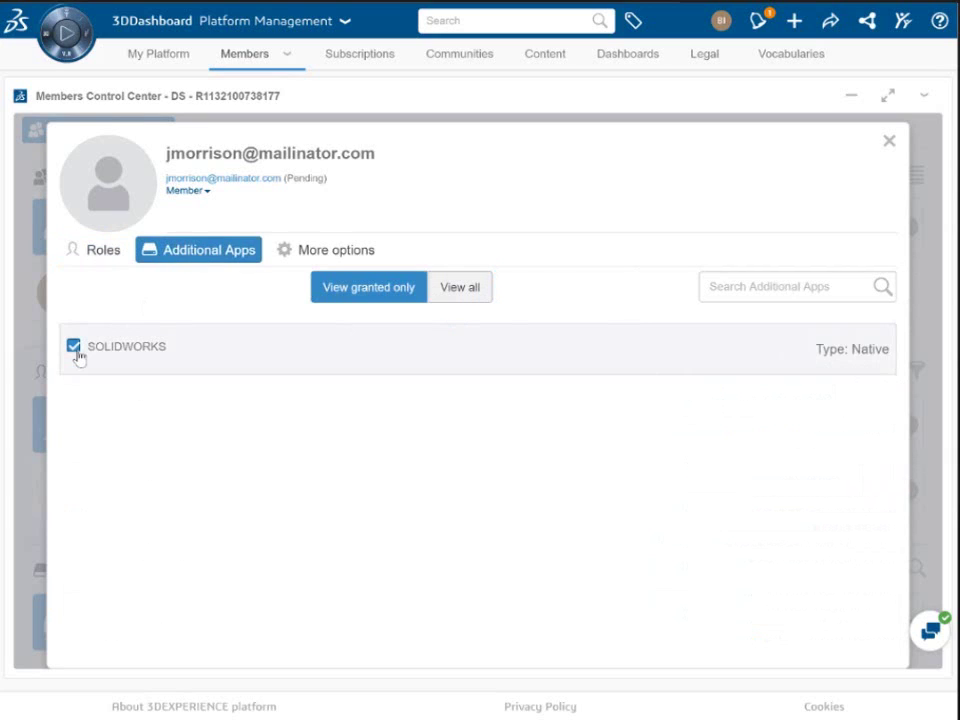
Step: List all additional apps for the pending member, then show the member's More options
left_click(477, 300)
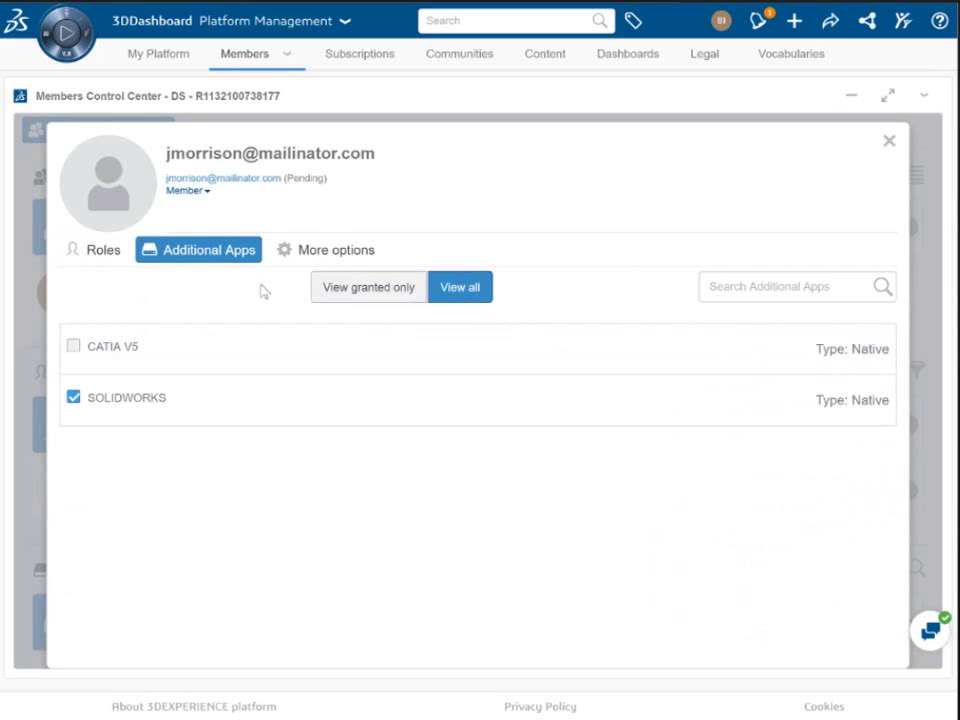
left_click(306, 259)
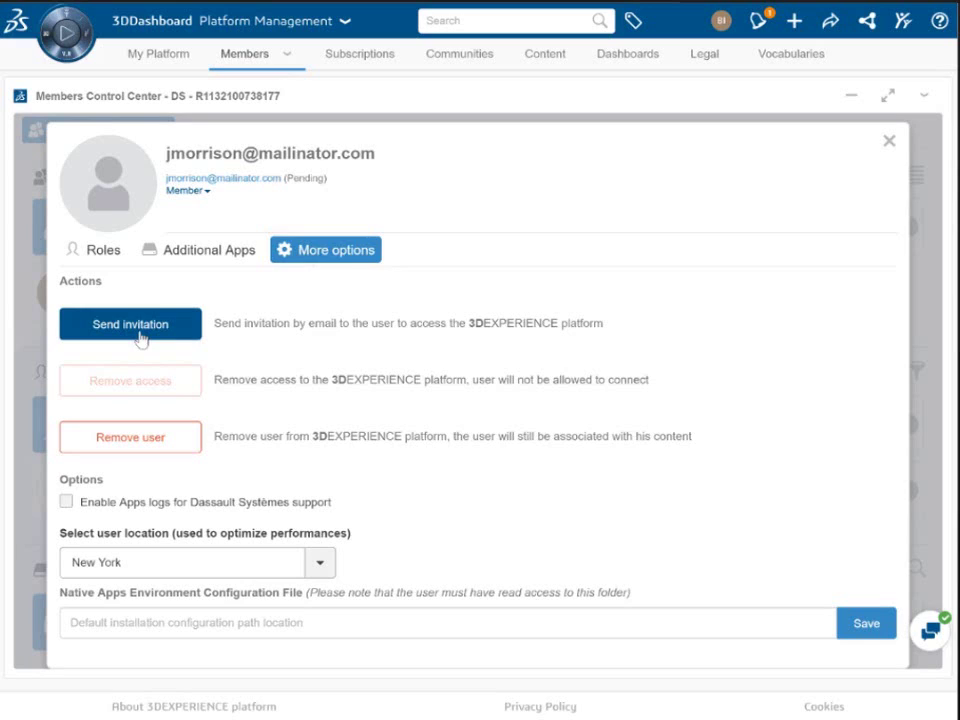
Step: Confirm New York as the invitee's user location and close the member details
mouse_move(135, 393)
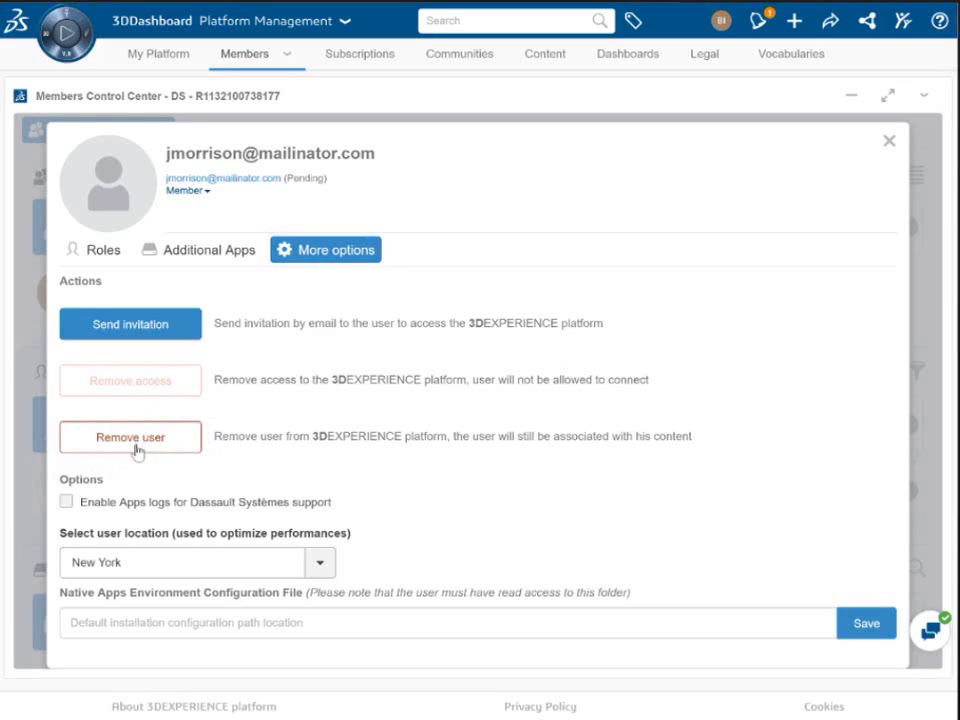
left_click(320, 563)
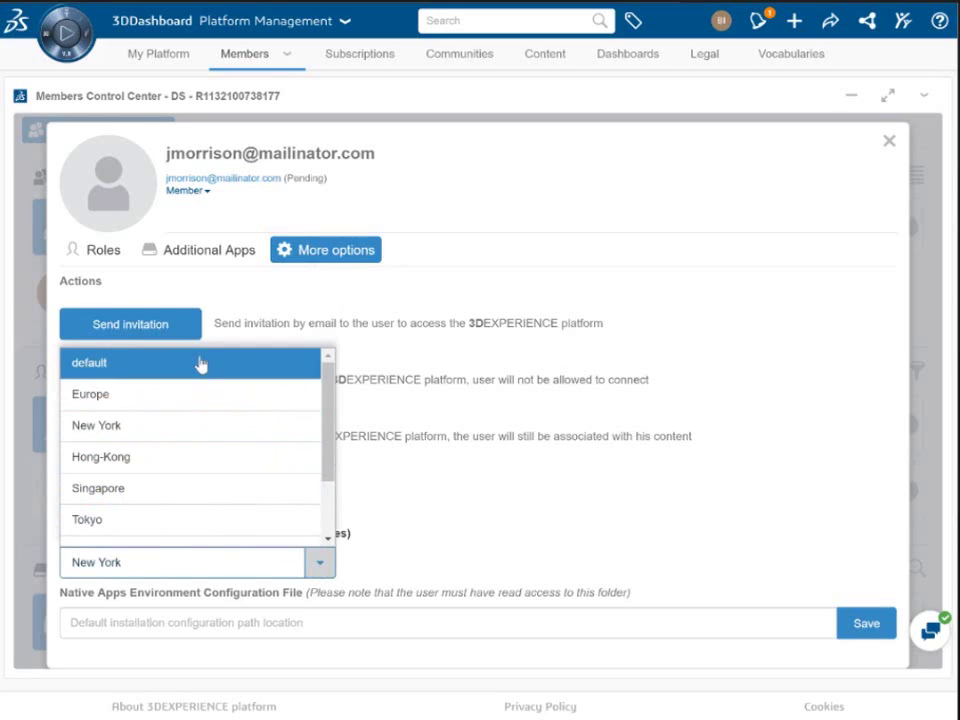
left_click(185, 435)
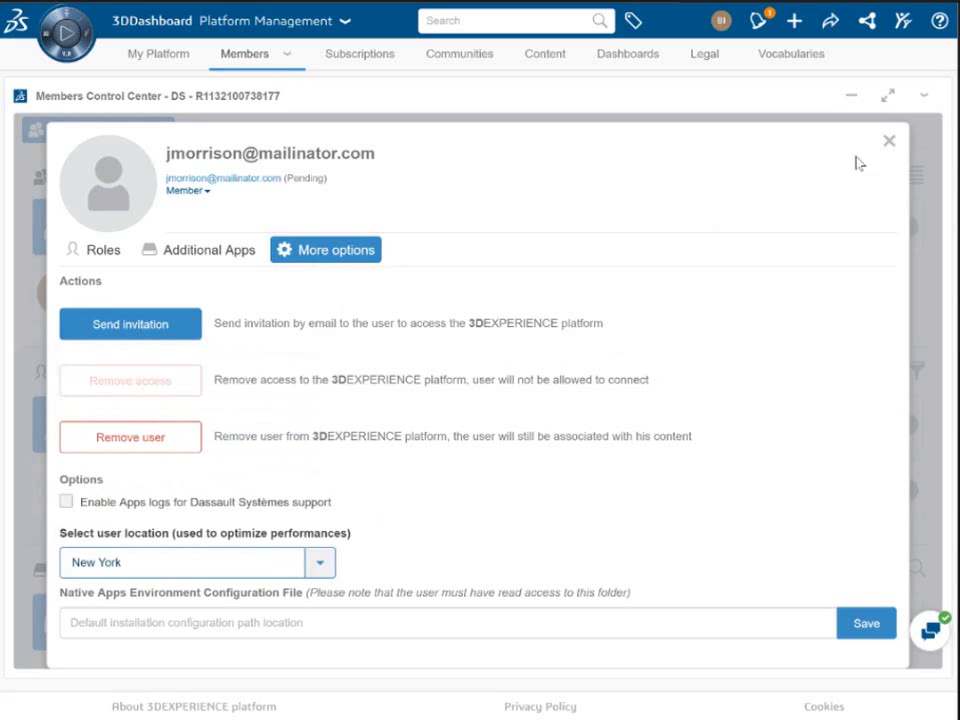
left_click(889, 141)
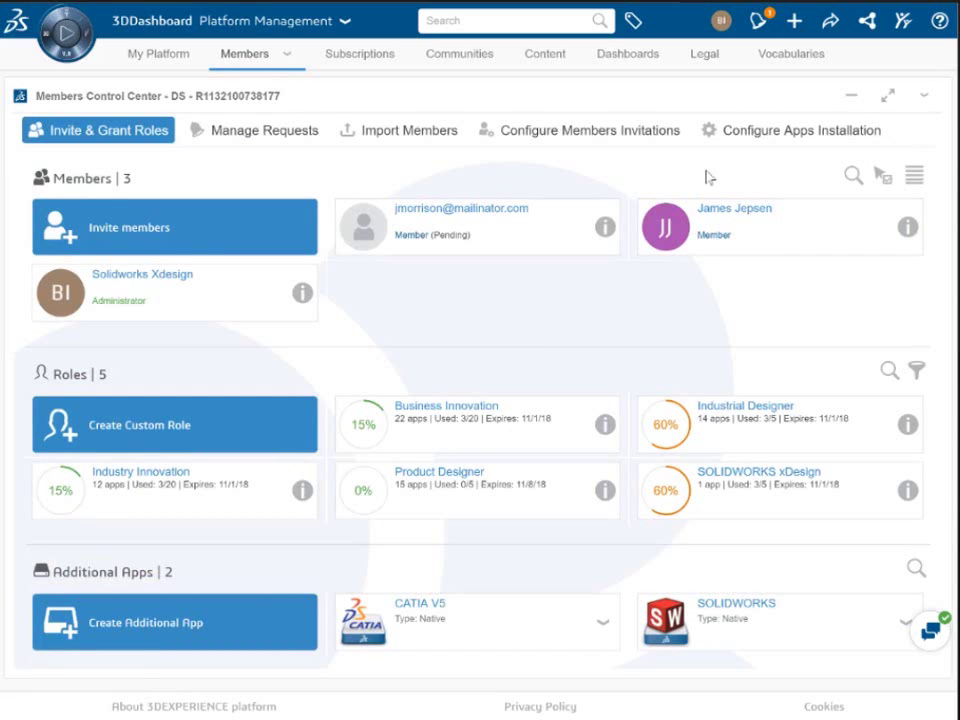
Step: Review the pending role requests under Manage Requests, then go to Import Members
left_click(251, 137)
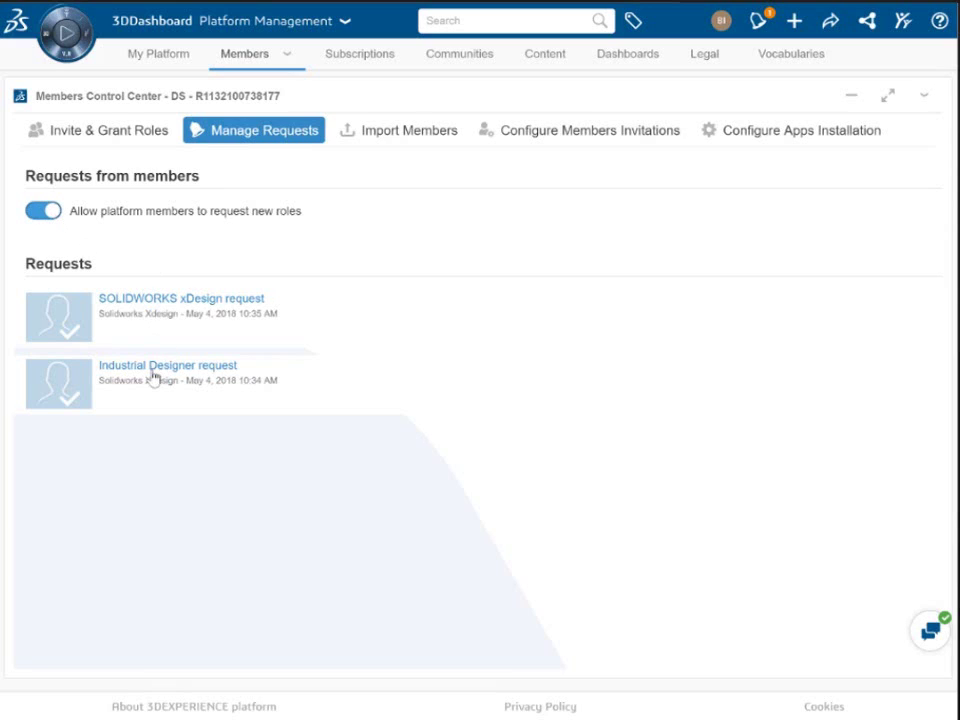
left_click(405, 143)
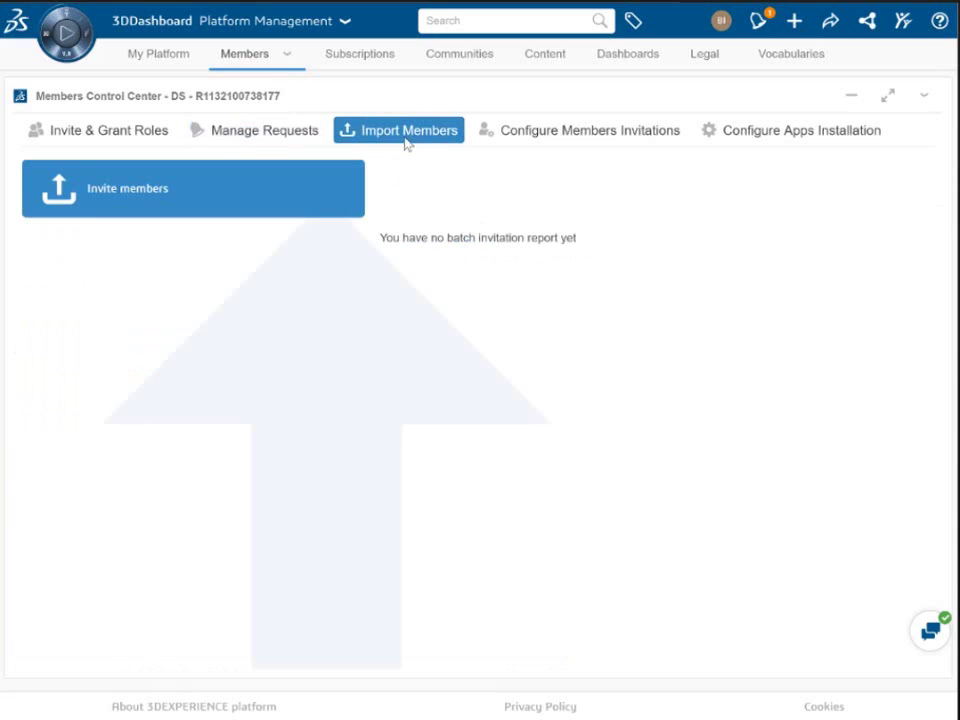
Step: Download the import-sample.csv example from the Invite members dialog and open it in Excel
left_click(126, 206)
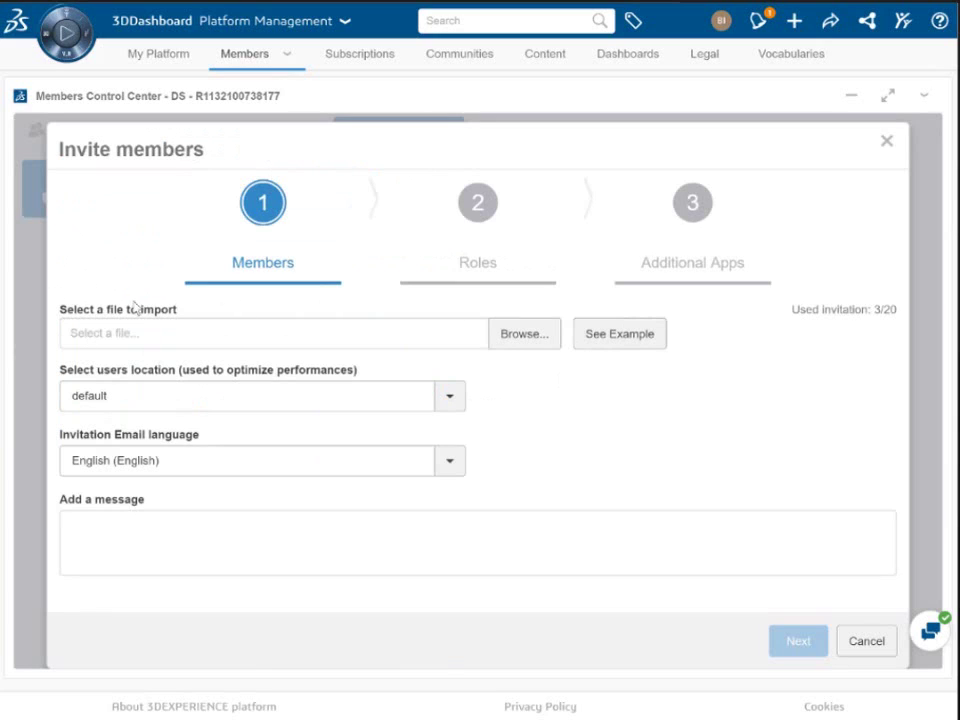
left_click(600, 340)
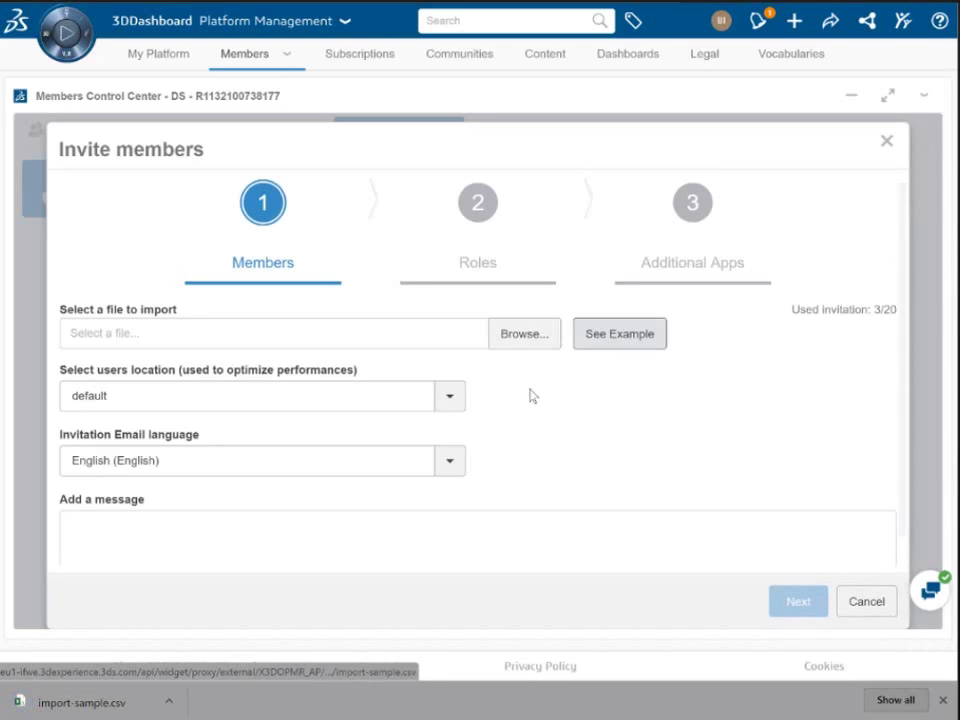
left_click(95, 703)
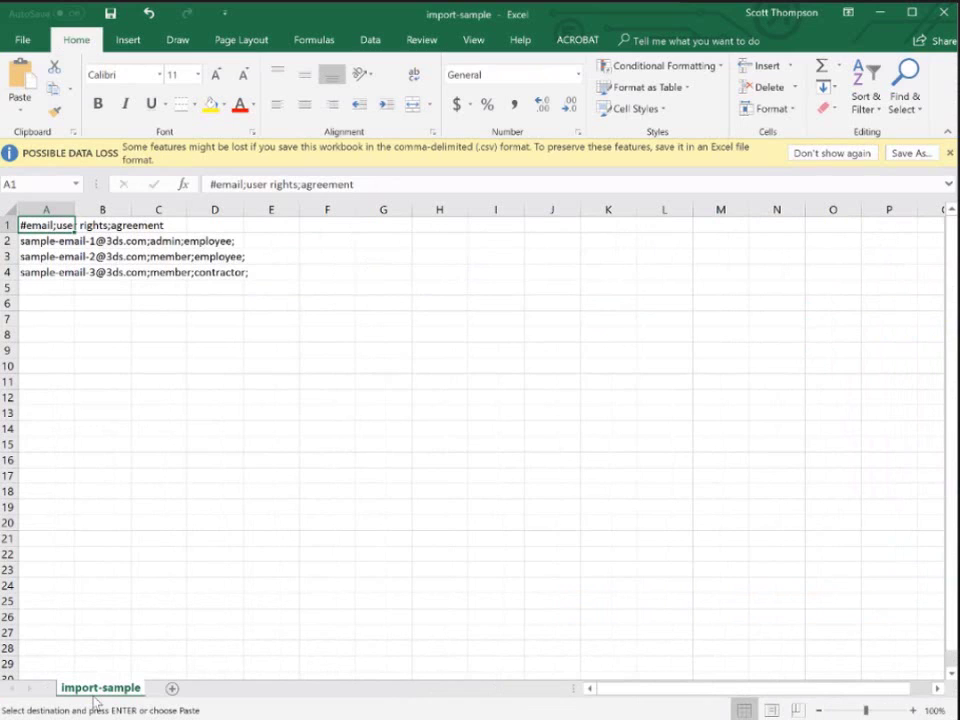
Step: Enter the new member's e-mail followed by ';member;employee;' in cell A6, then return to the browser
left_click_drag(47, 223, 45, 272)
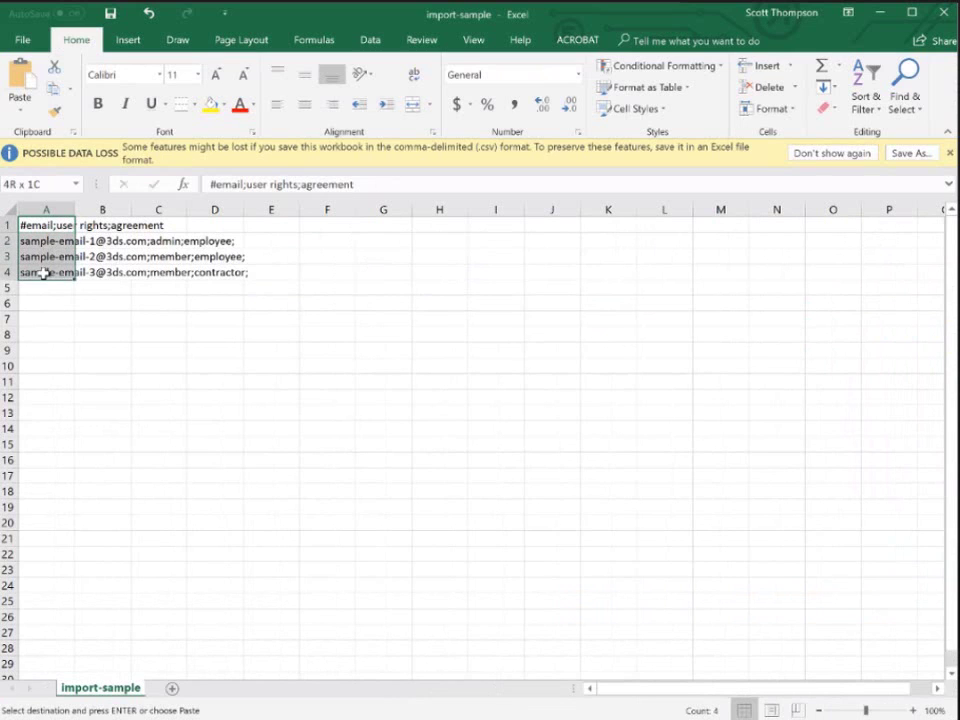
left_click(43, 304)
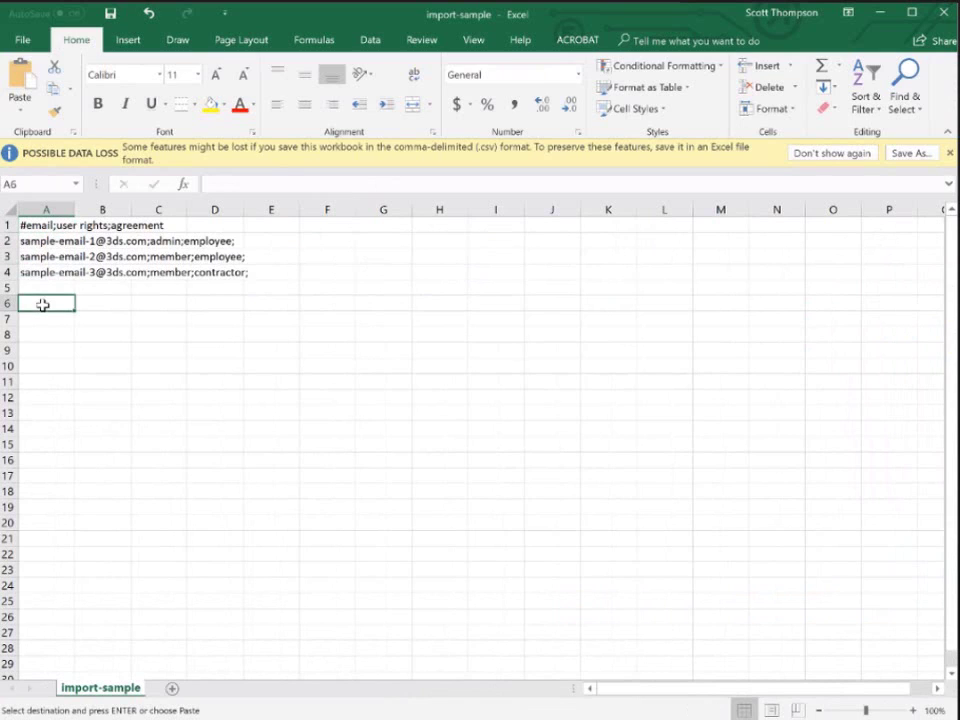
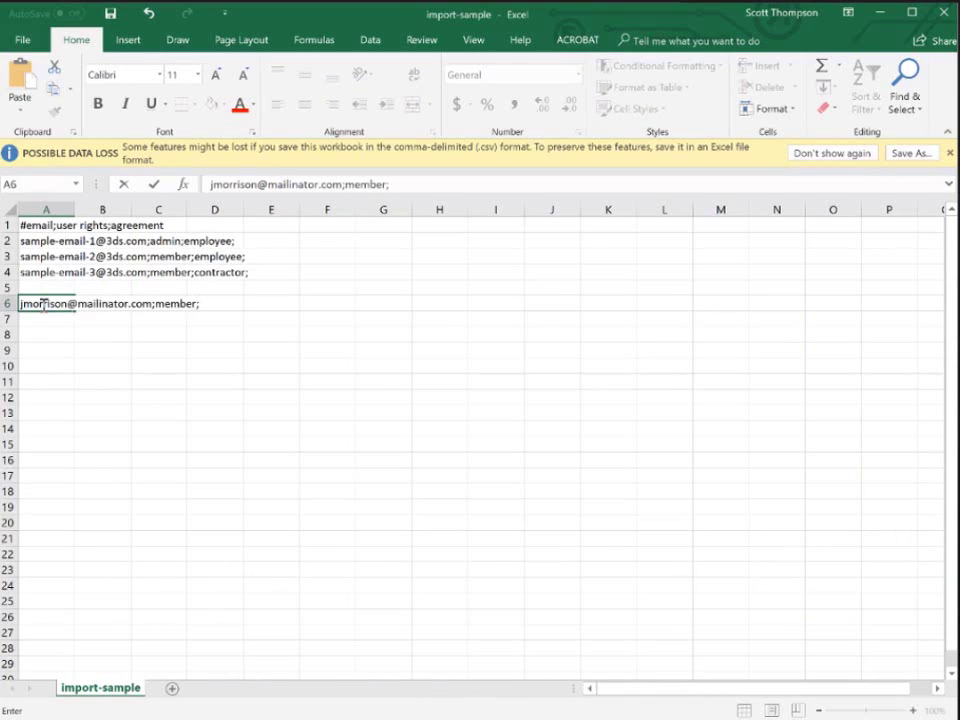
type("employee;")
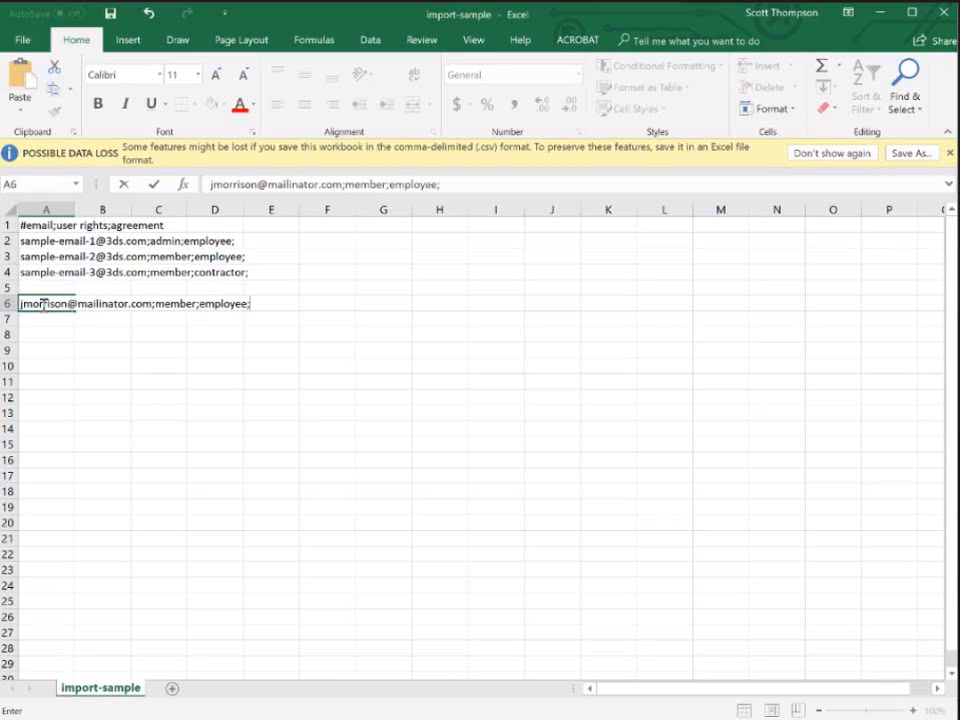
key("Return")
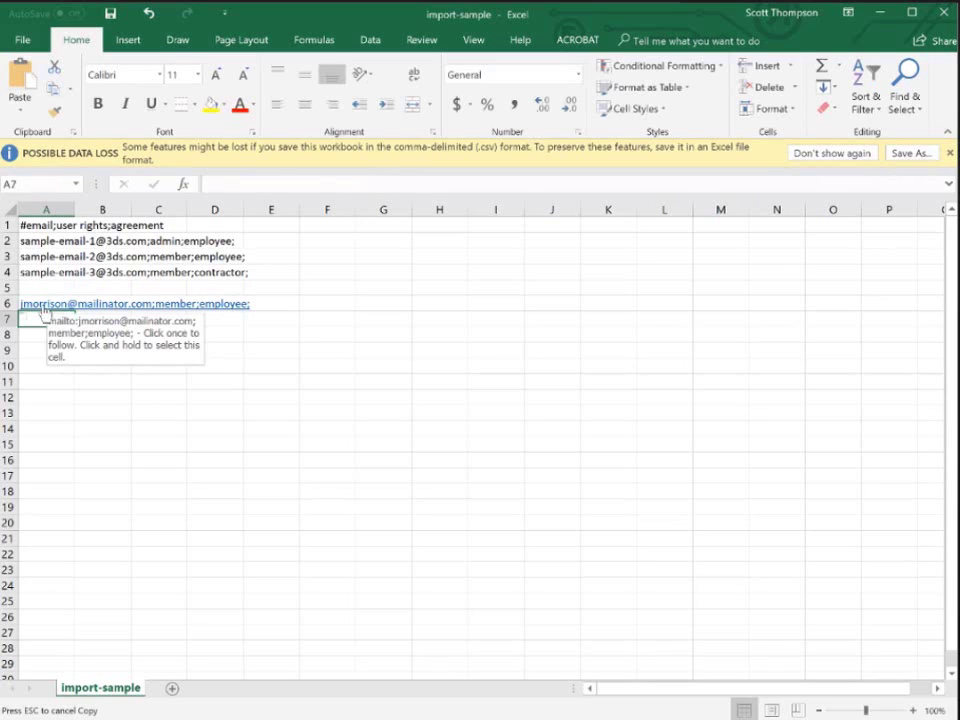
key("alt+Tab")
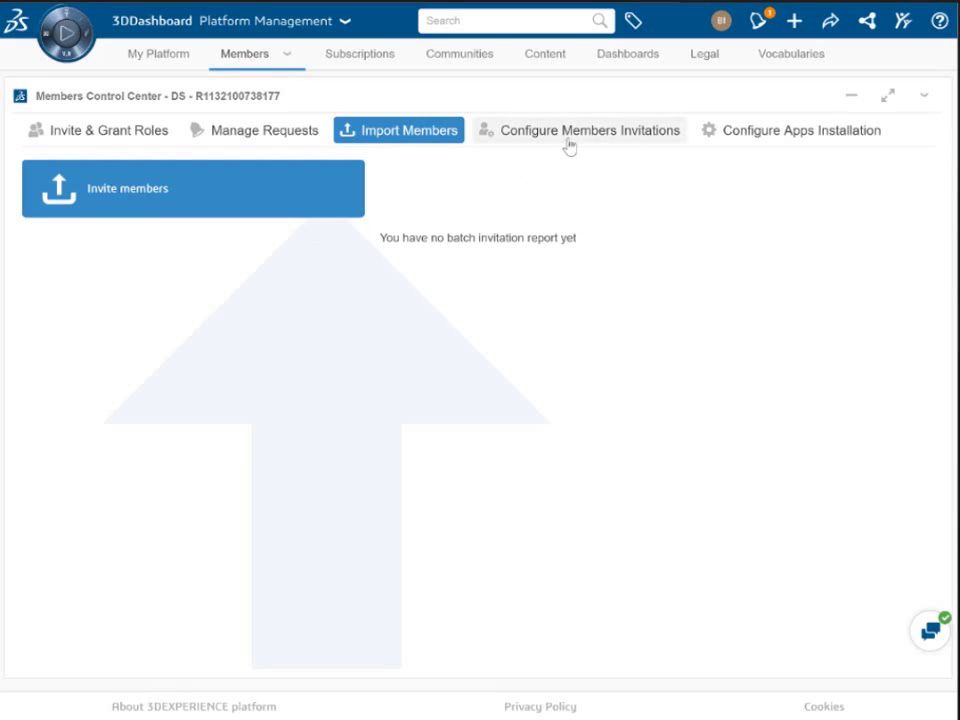
Step: Review the member invitation toggles, then show Configure Apps Installation with Drive and Native Apps downloads
left_click(569, 145)
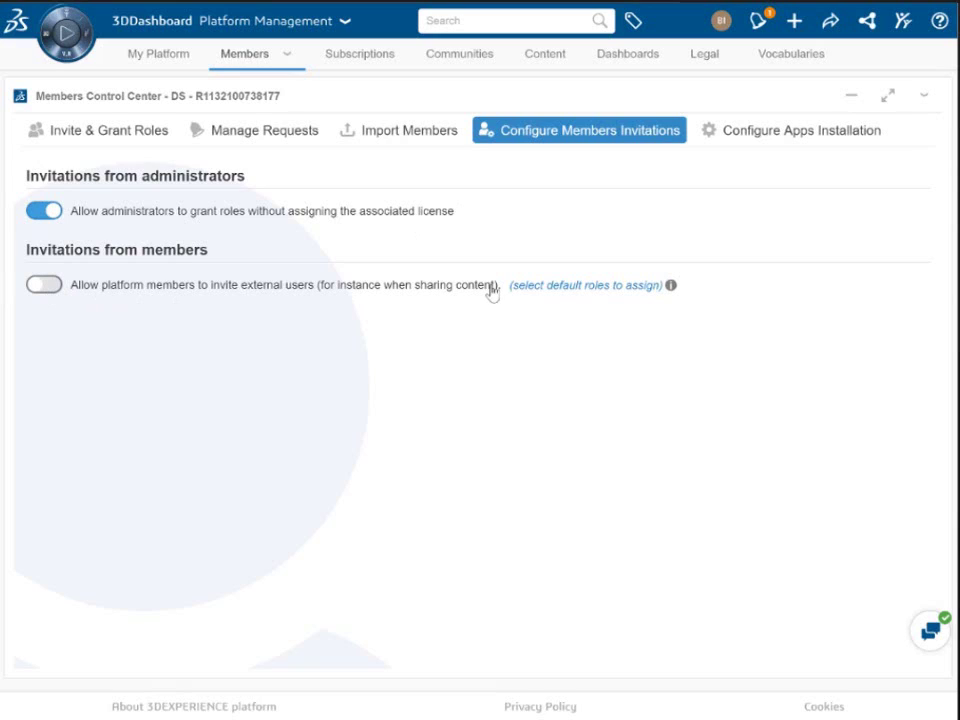
left_click(767, 141)
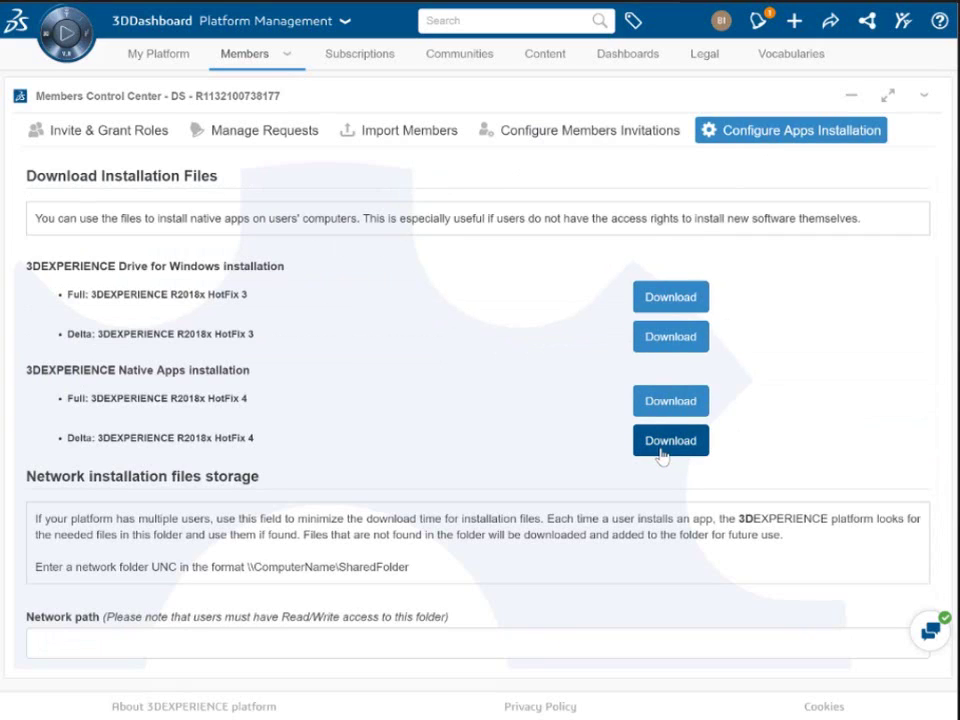
Step: Enter network path \\ComputerName\SharedFolder, cancel it, and view Subscriptions showing none available
left_click_drag(26, 477, 279, 488)
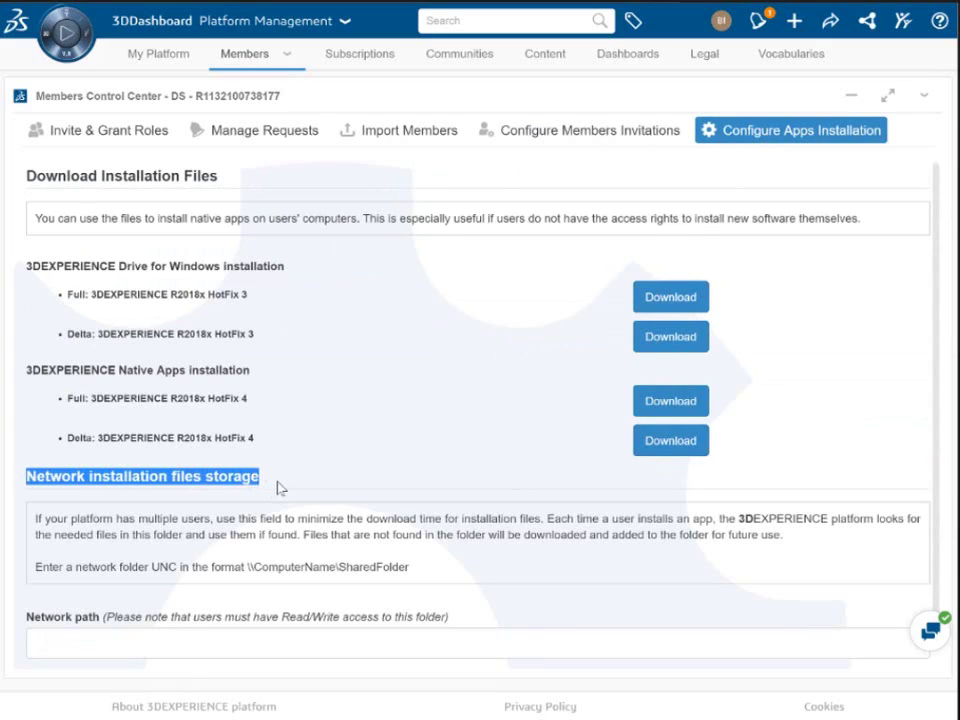
left_click(280, 488)
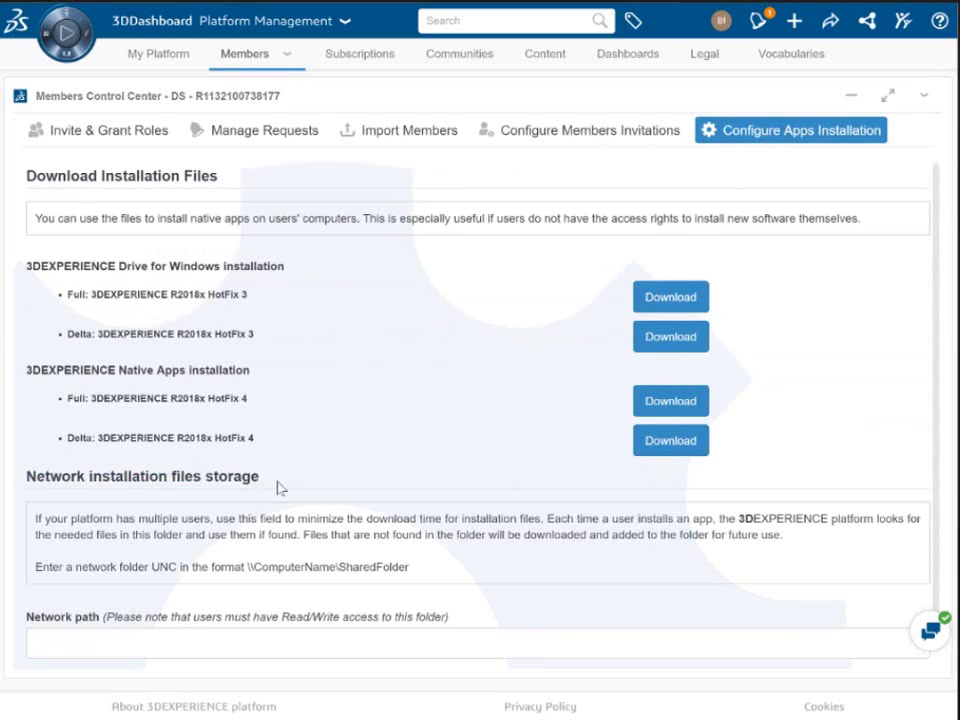
left_click(42, 643)
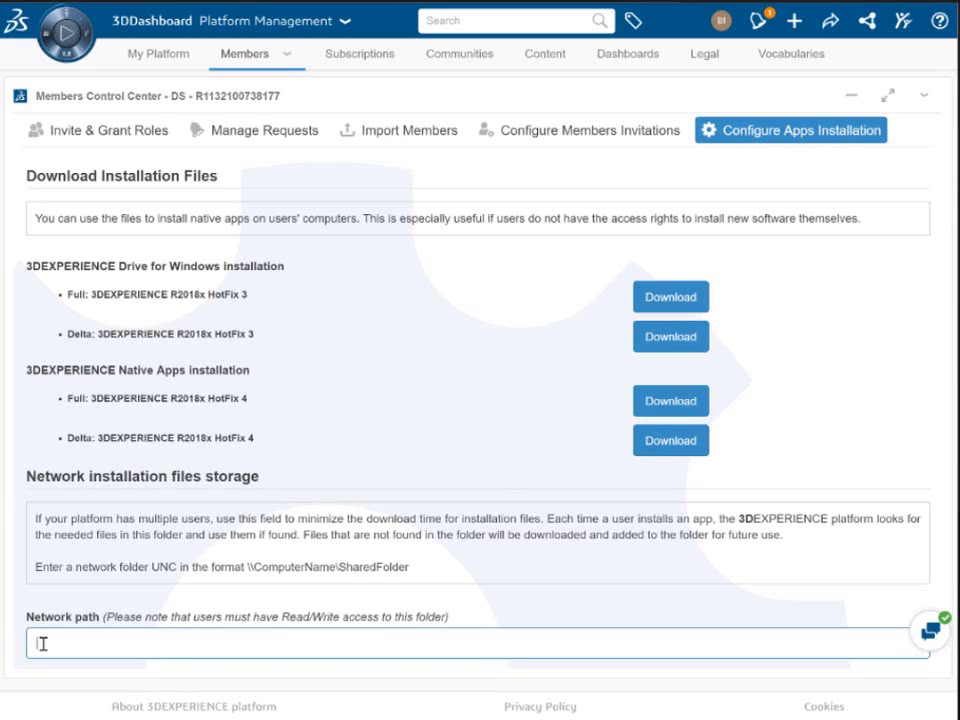
type("\\\\ComputerName\\SharedFolder")
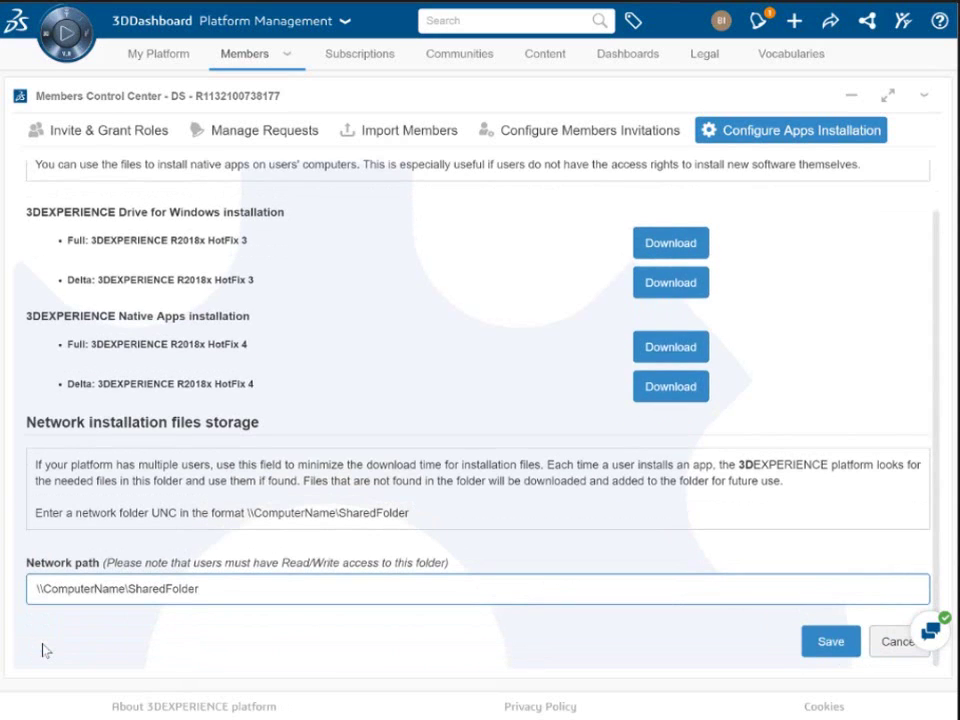
left_click(895, 642)
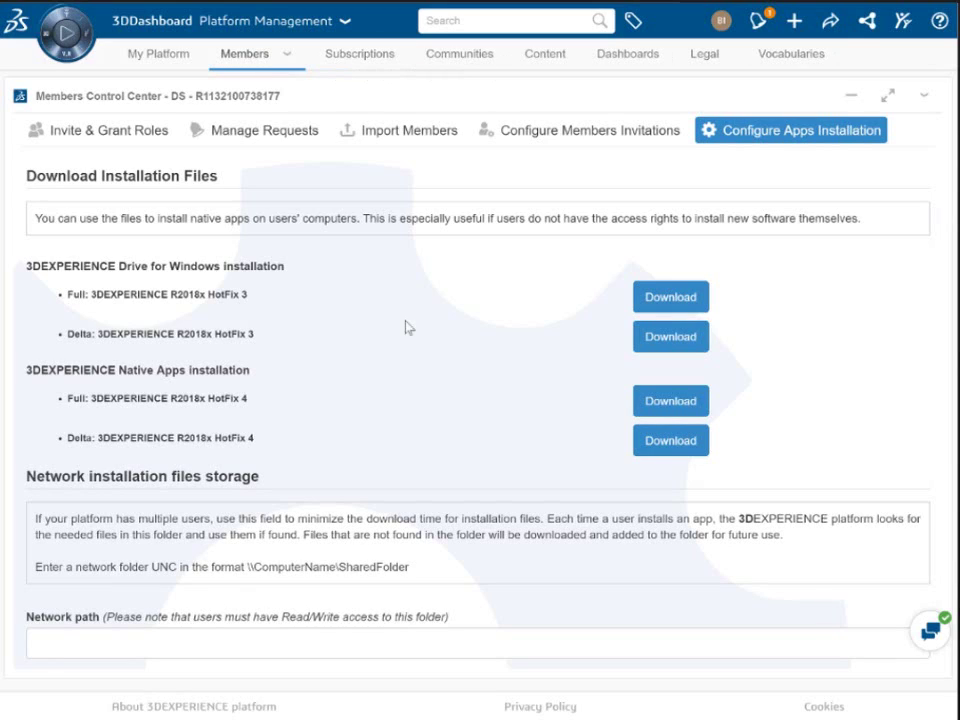
left_click(360, 54)
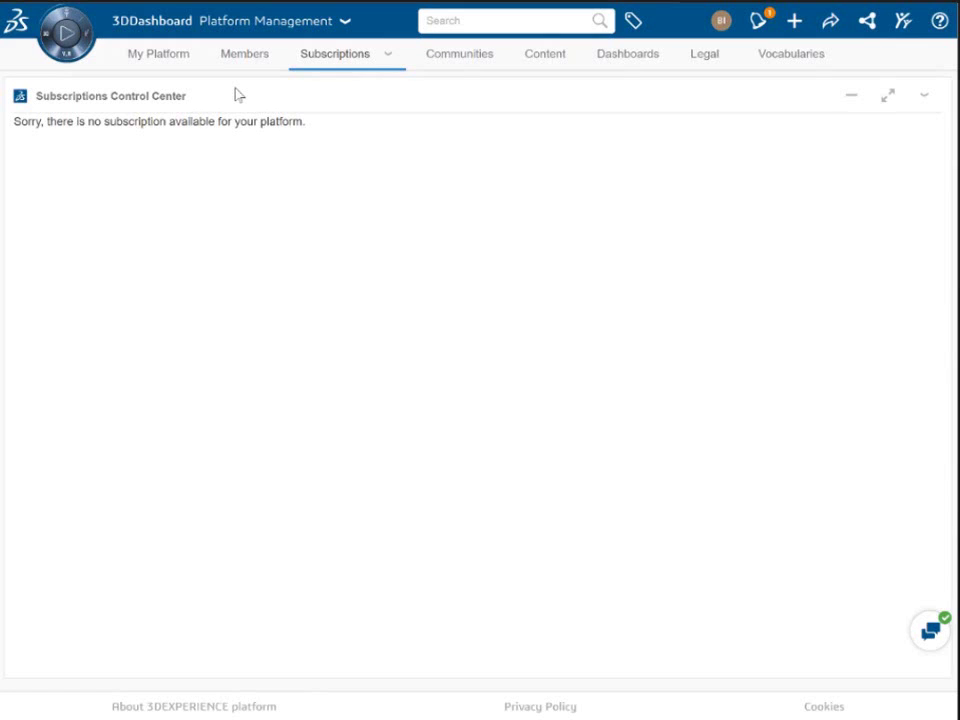
Step: Browse Communities' pending requests and administrators, ending on the list of four uploaded pictures
left_click(464, 62)
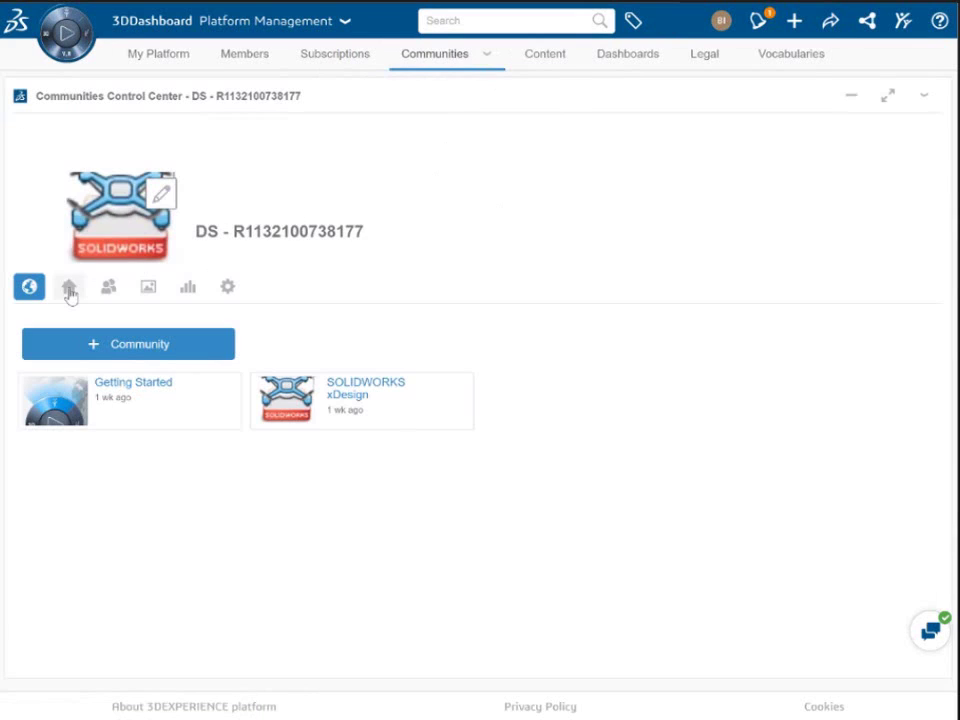
left_click(69, 288)
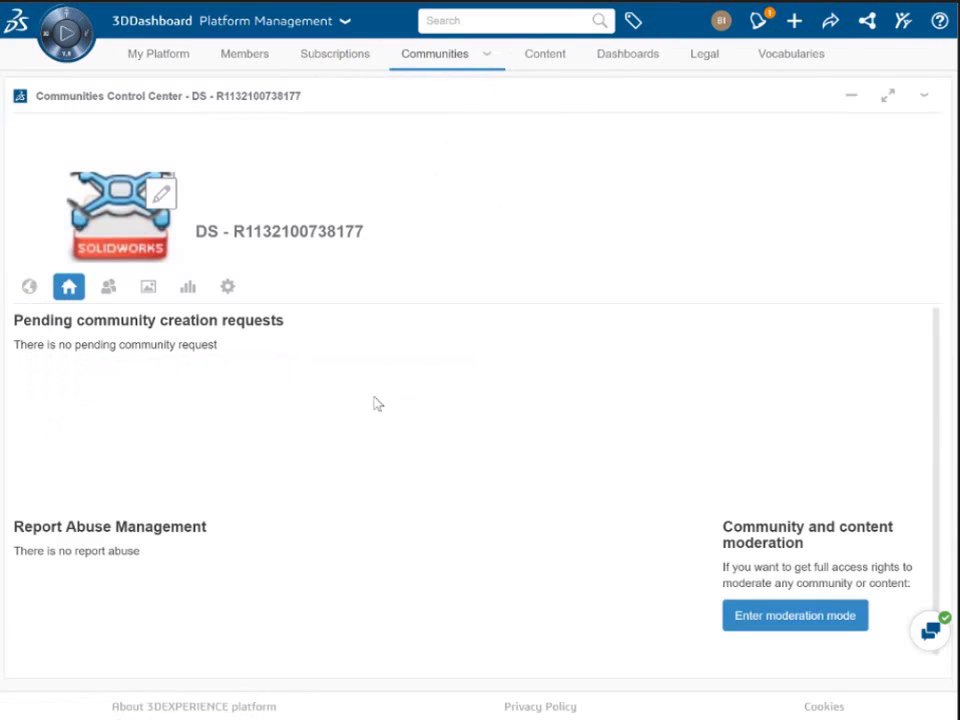
left_click(108, 287)
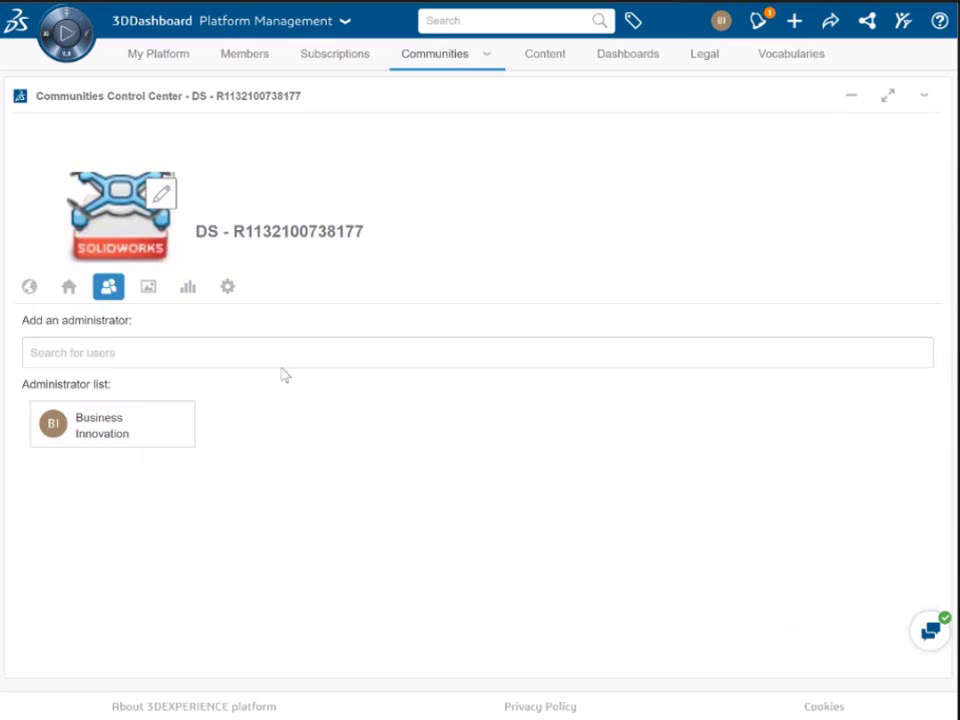
left_click(149, 285)
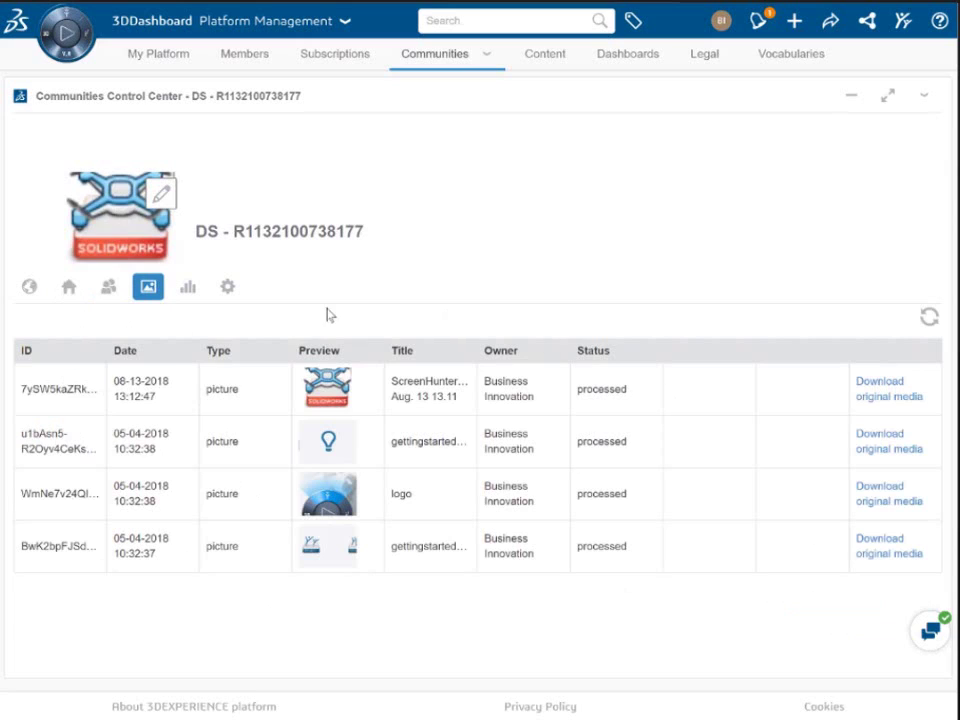
Step: View the Number of contents chart for Jul 20–Aug 20, 2018, then open community settings
left_click(195, 291)
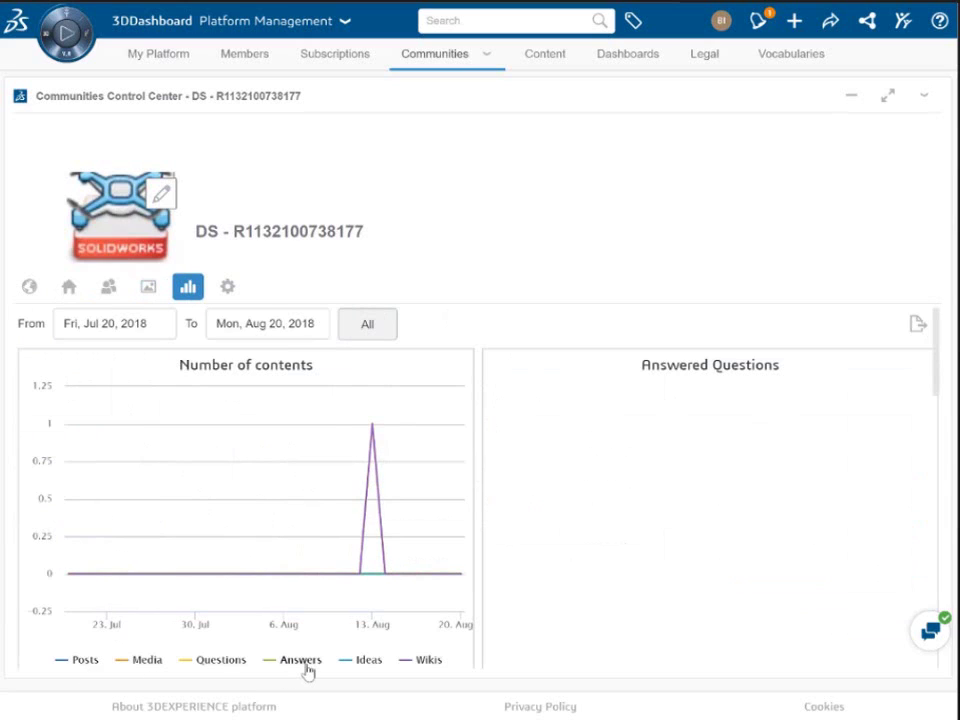
left_click(226, 290)
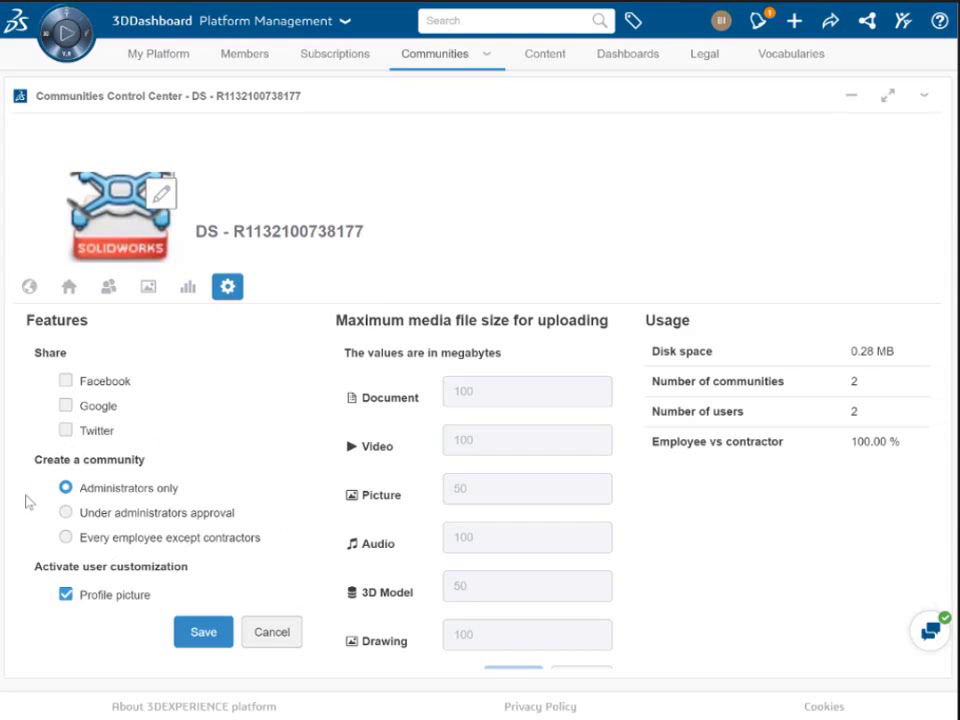
Step: Set community creation to 'Every employee except contractors', save it, and go to the Content page
left_click(67, 539)
left_click(200, 633)
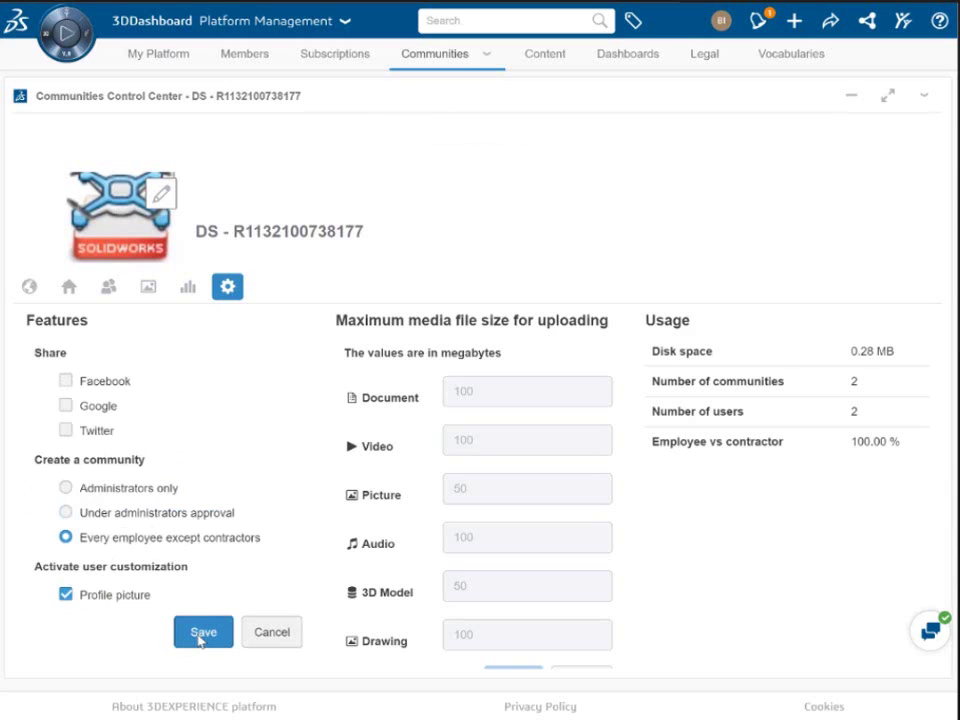
left_click(556, 60)
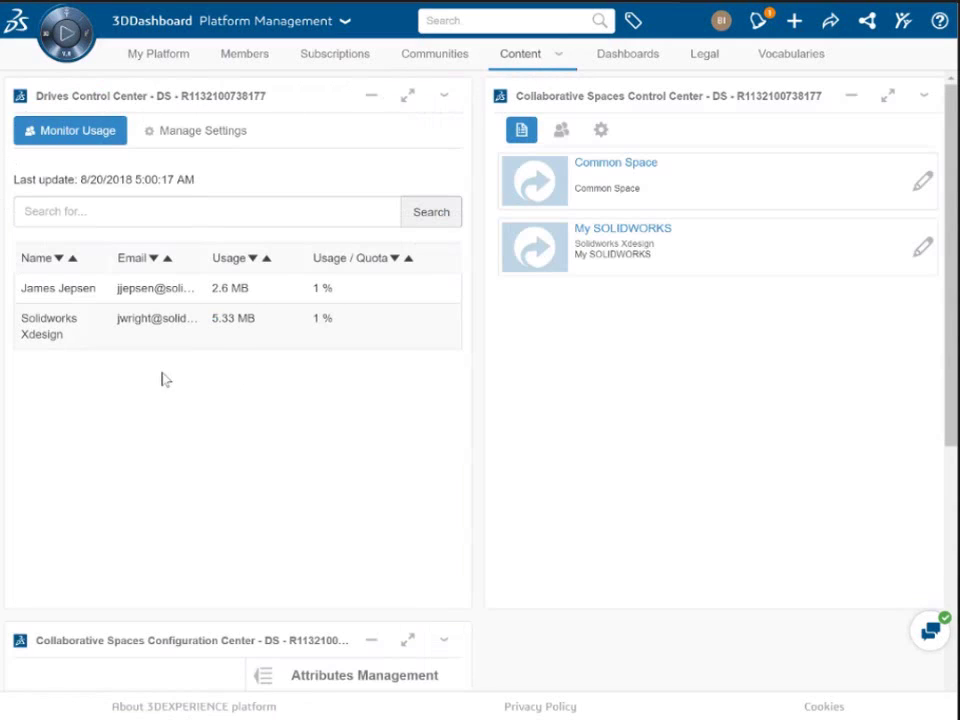
Step: Check the 5000 MB per-user drive quota in Drive settings, then return to the My Platform overview
left_click(200, 134)
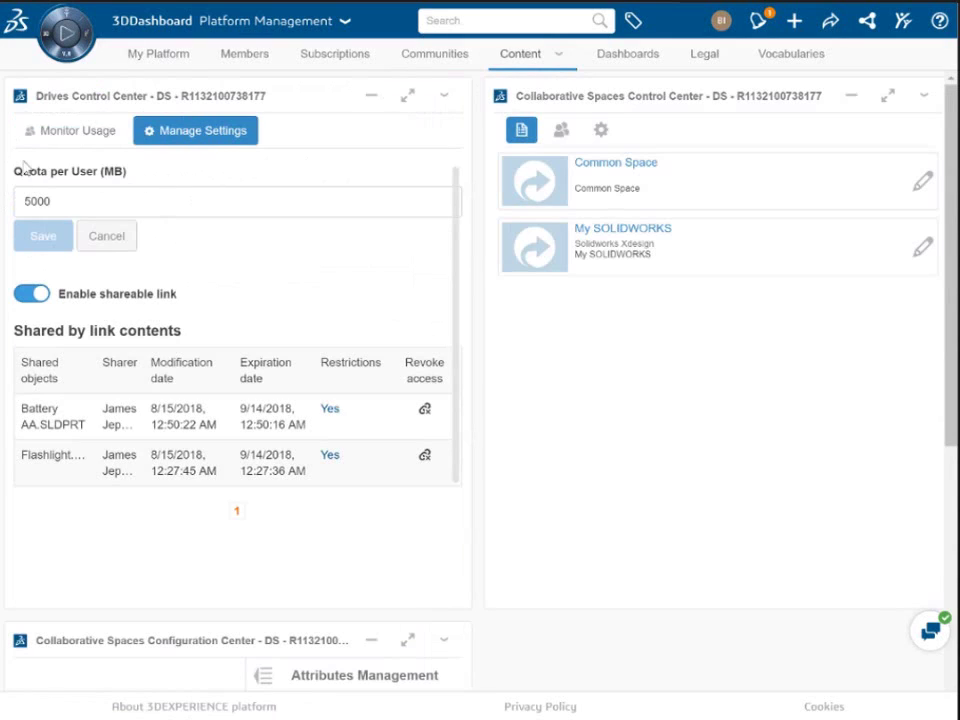
left_click_drag(58, 207, 18, 203)
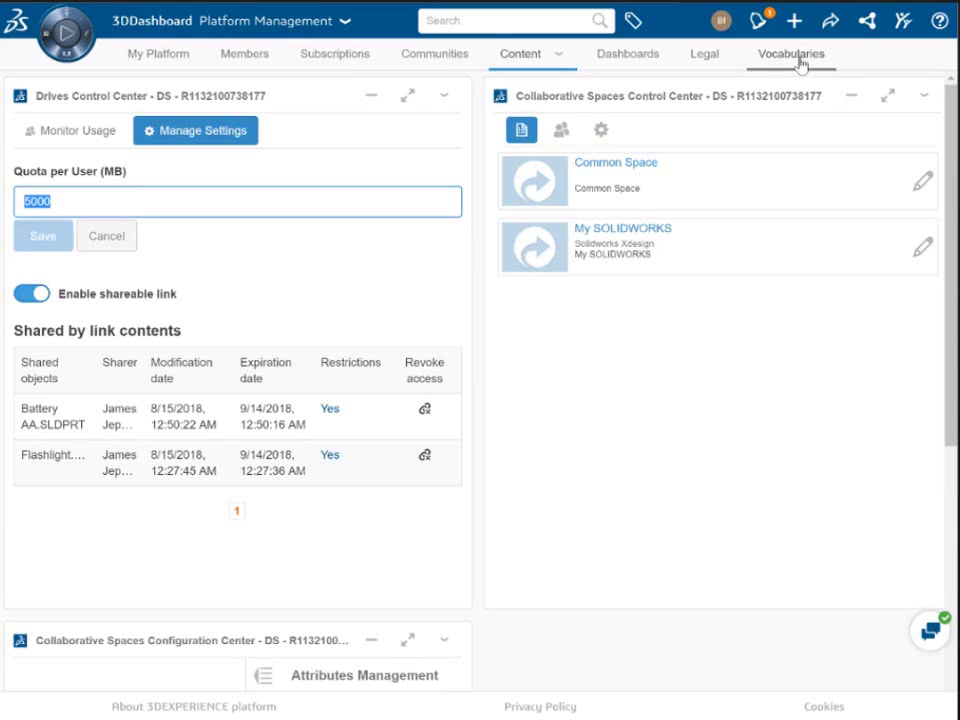
left_click(176, 58)
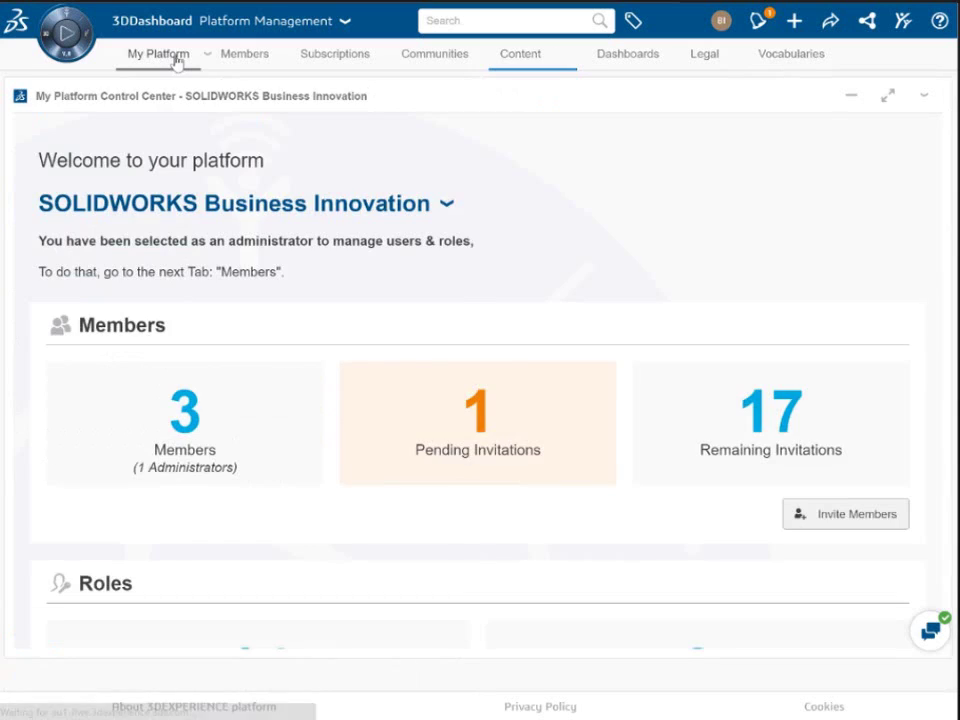